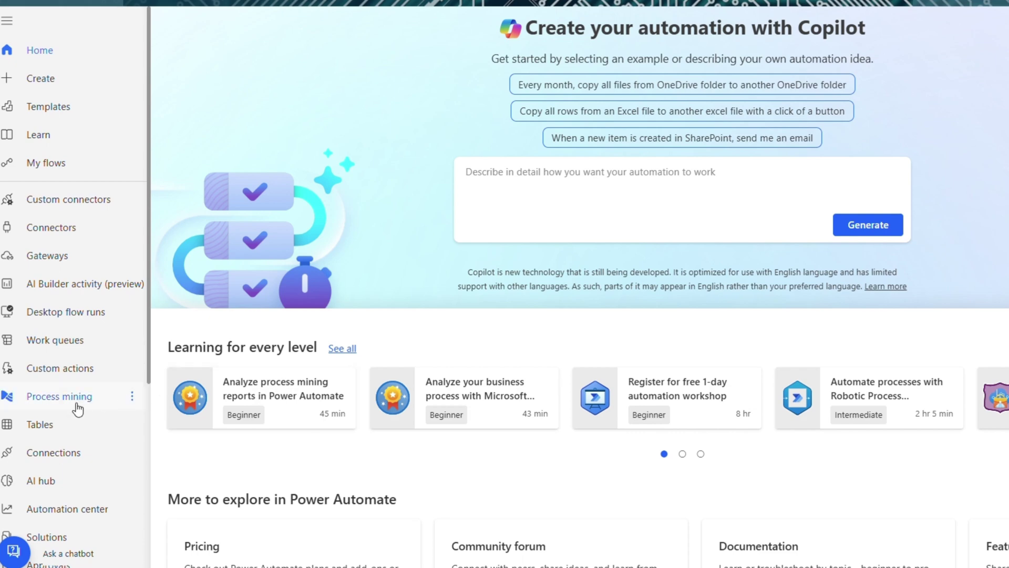
Step: From AI hub's AI models, start creating an 'Extract custom information from documents' model
left_click(53, 484)
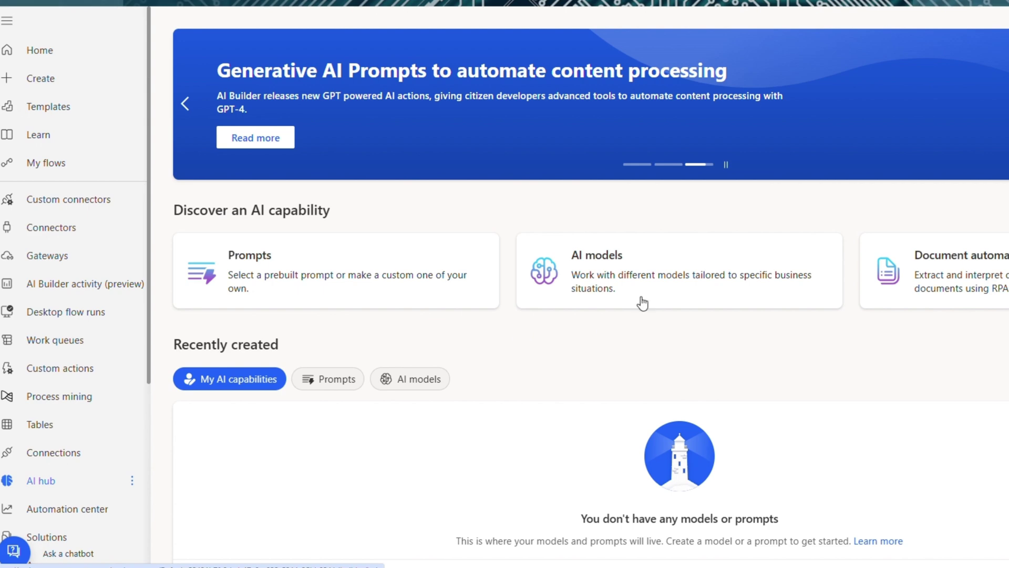
left_click(645, 256)
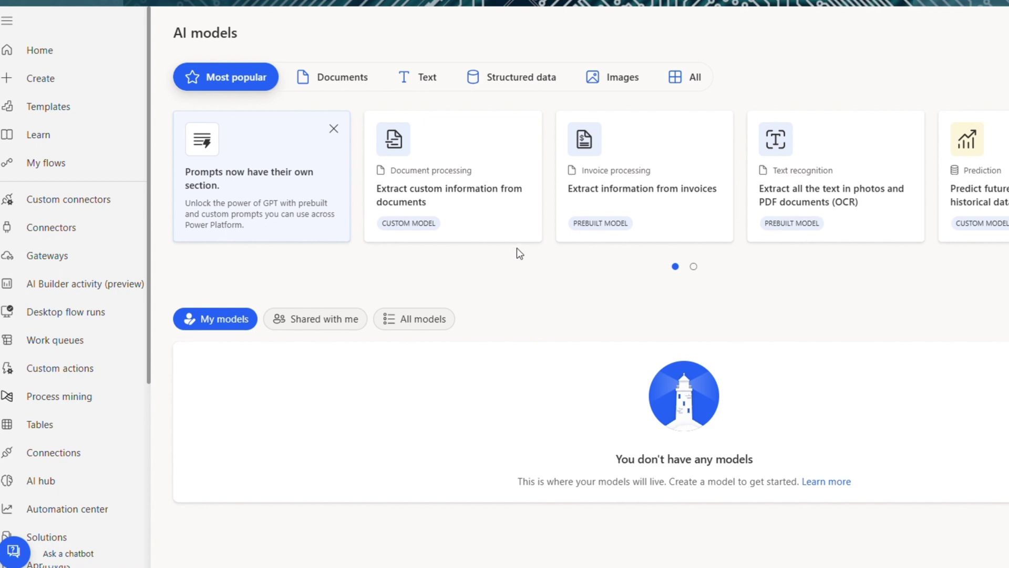
left_click(467, 176)
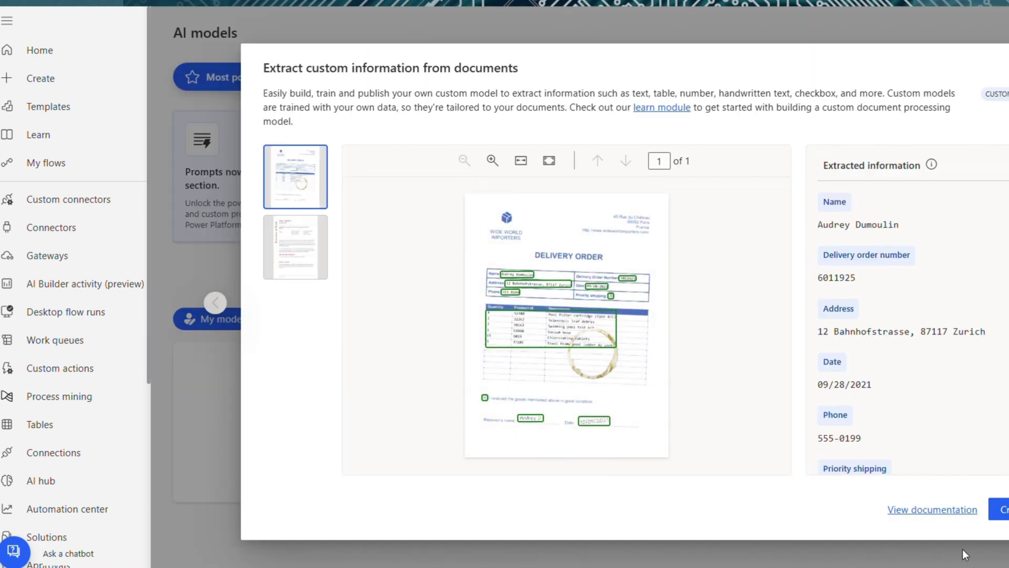
left_click(998, 509)
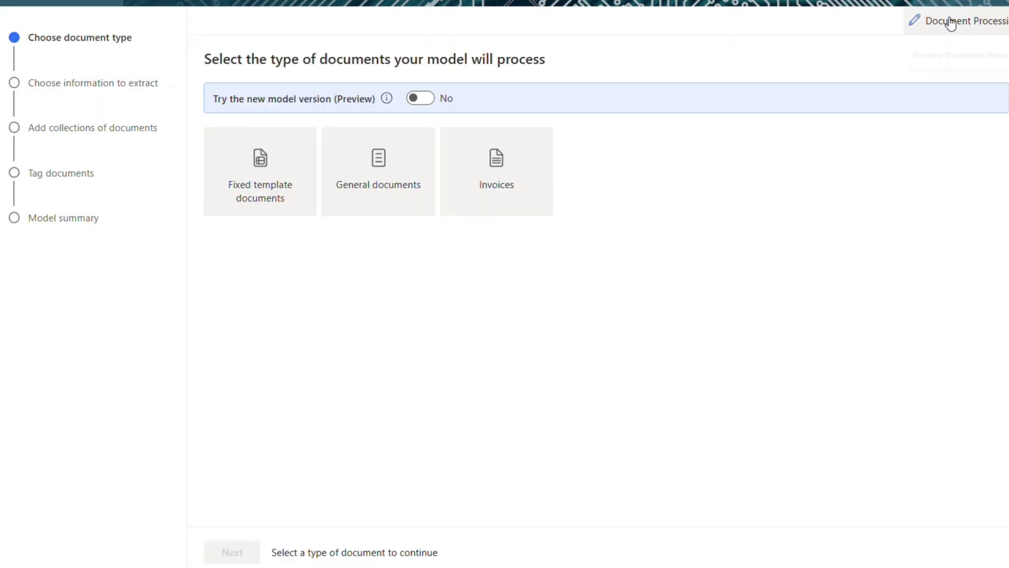
Step: Rename the new model to 'PO Processing'
left_click(949, 21)
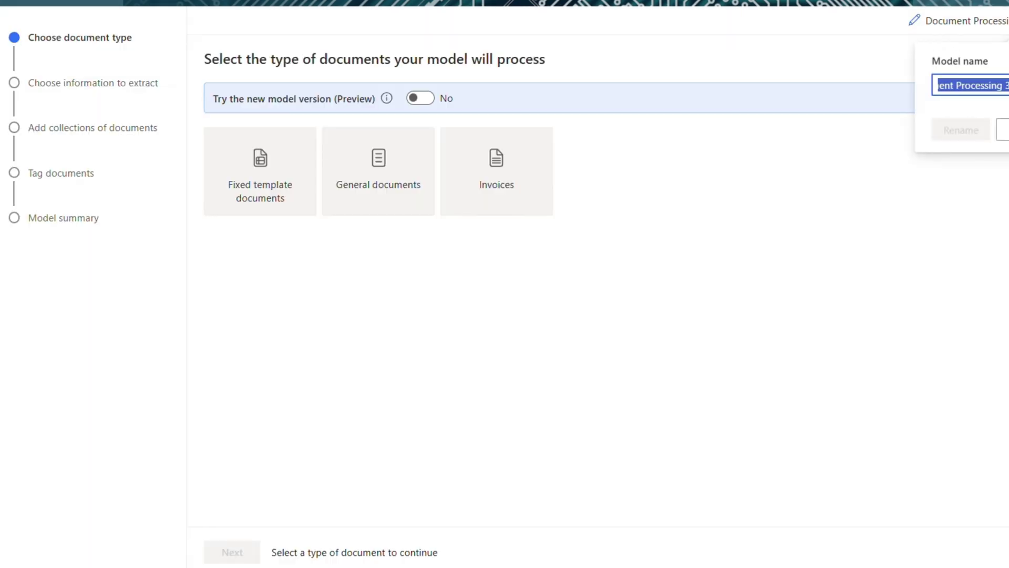
type("PO Processing")
left_click(958, 136)
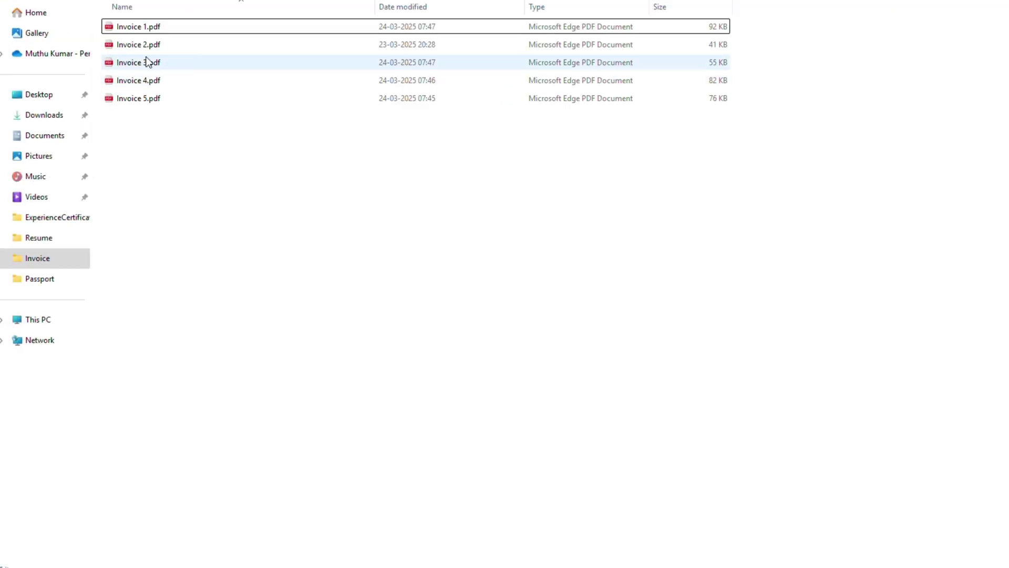
Step: Check the totals on the first two invoices, $570.00 and $1,255.00
double_click(139, 26)
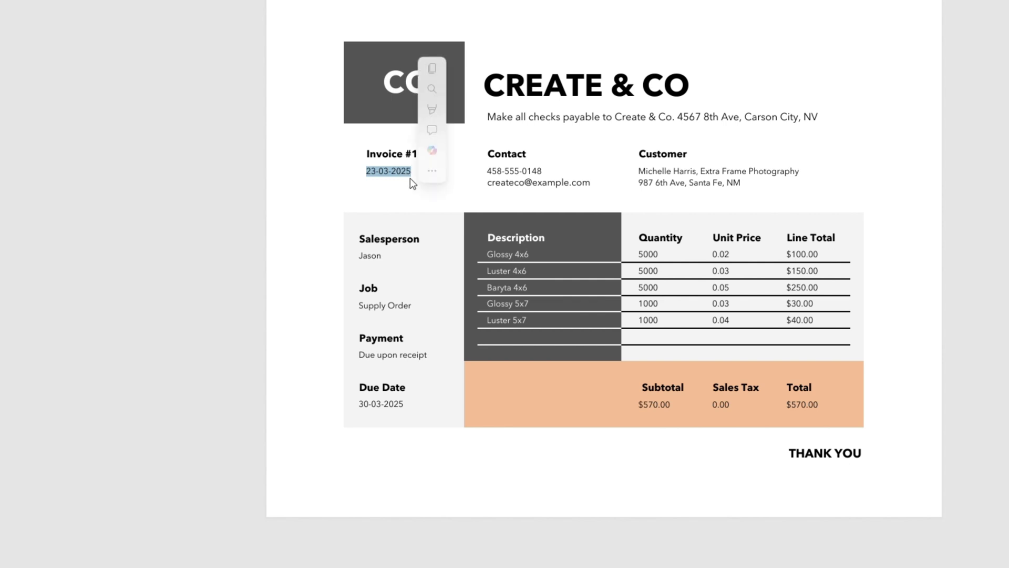
left_click_drag(786, 405, 821, 405)
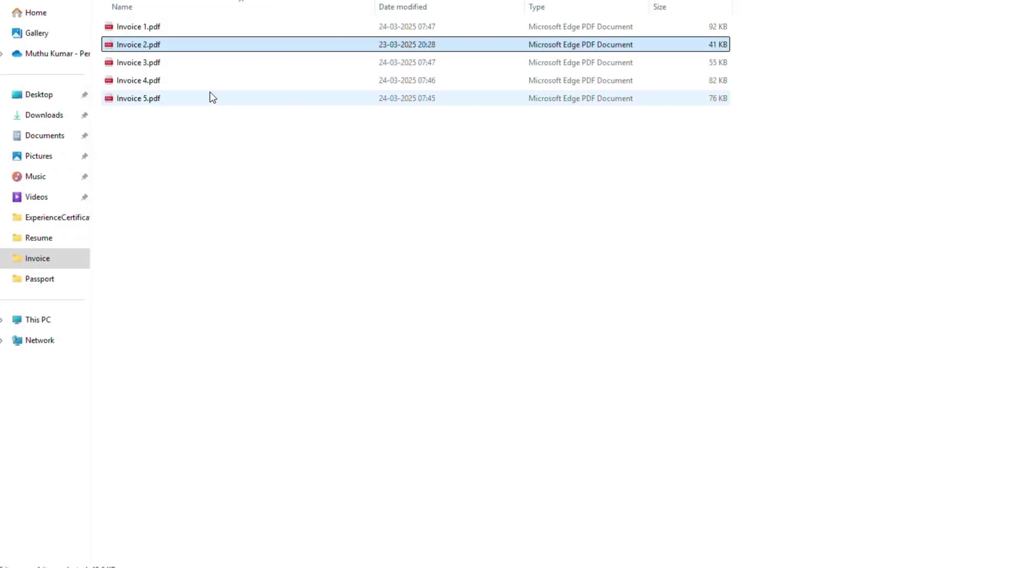
left_click(150, 64)
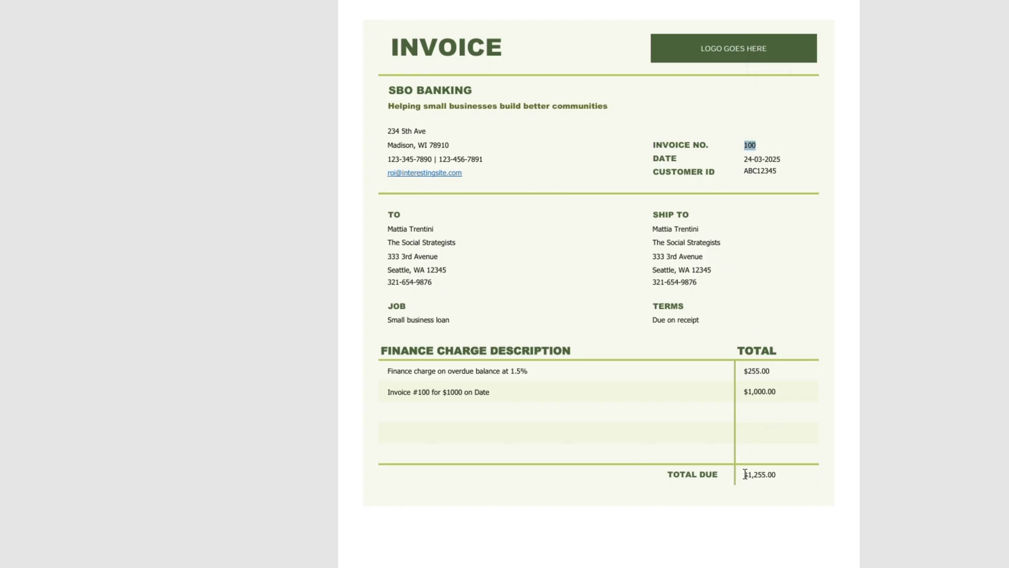
left_click_drag(745, 475, 778, 475)
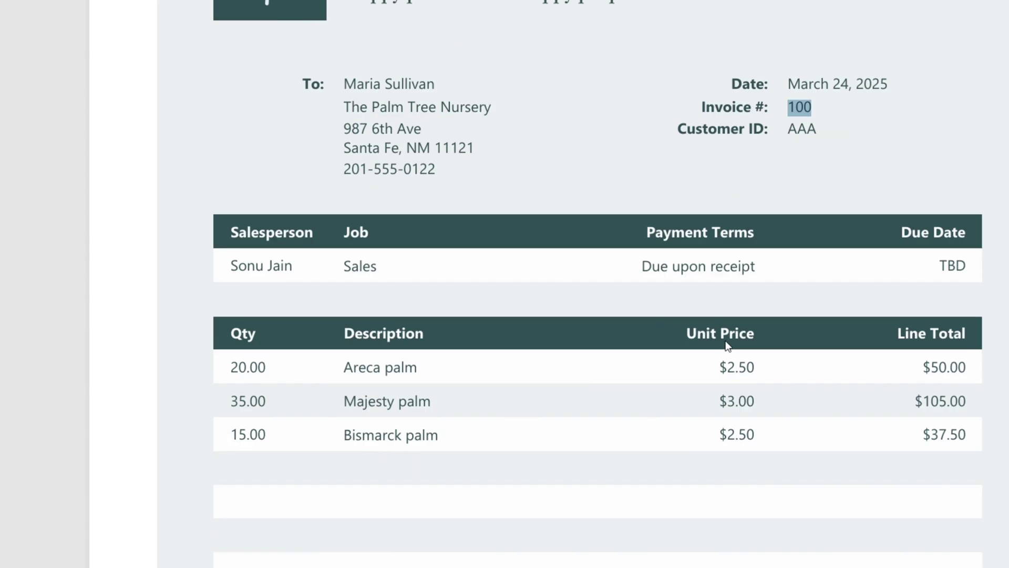
scroll(841, 253, "down", 4)
scroll(928, 284, "down", 2)
scroll(928, 284, "down", 2)
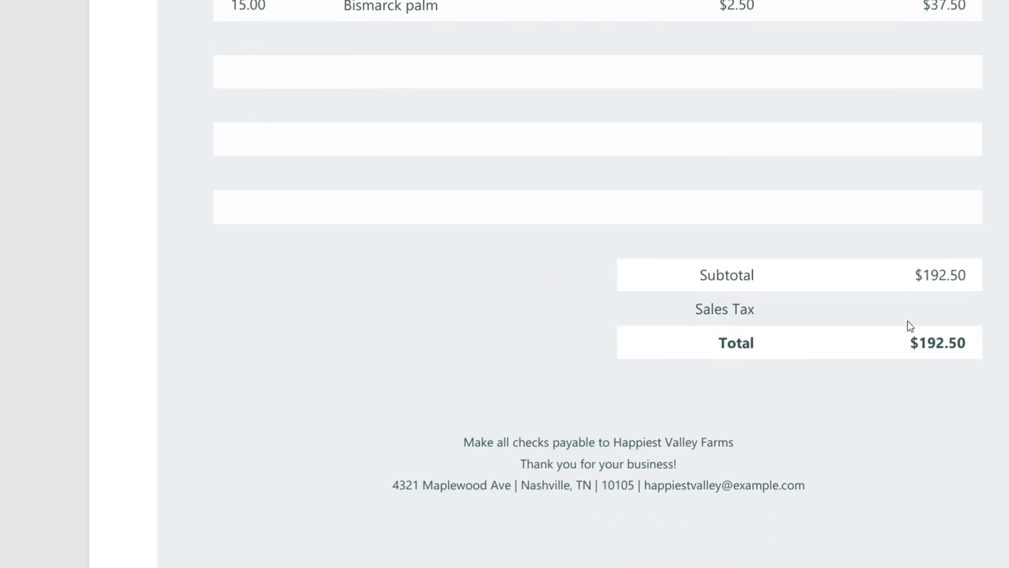
left_click_drag(909, 343, 972, 342)
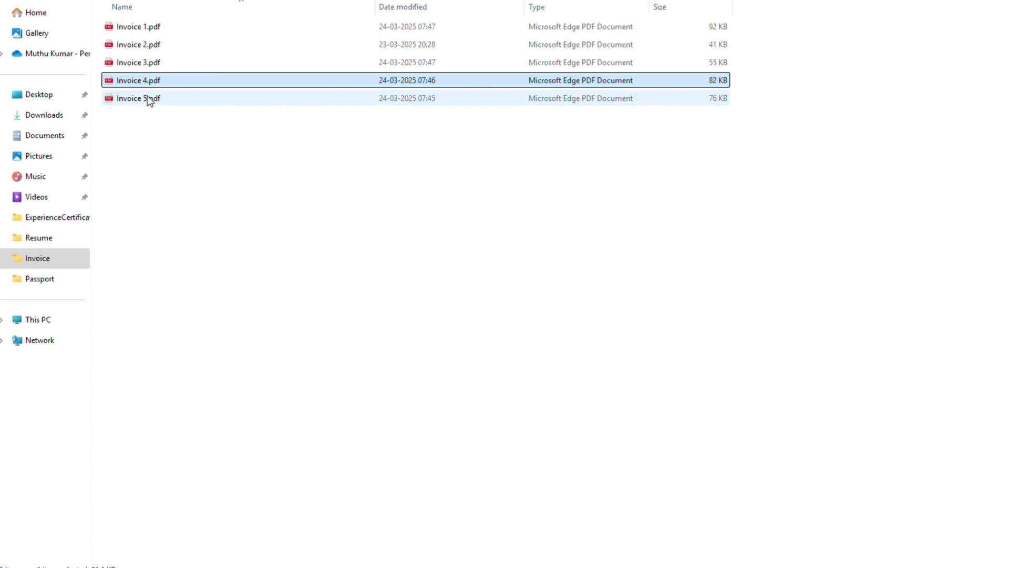
Step: Check the Sand + Polish invoice's $4350 total, then close the PDF viewer
double_click(148, 98)
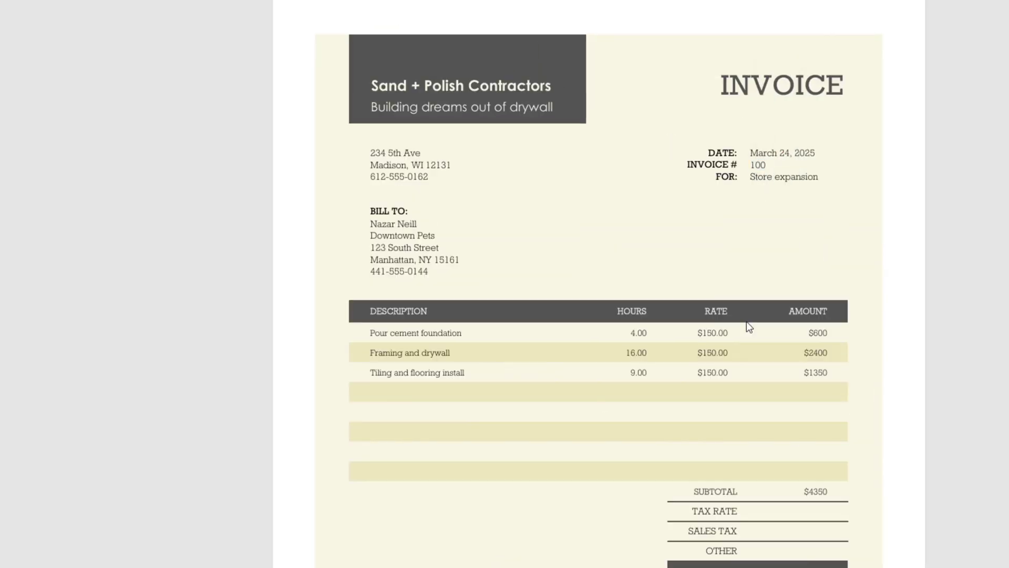
scroll(810, 470, "down", 3)
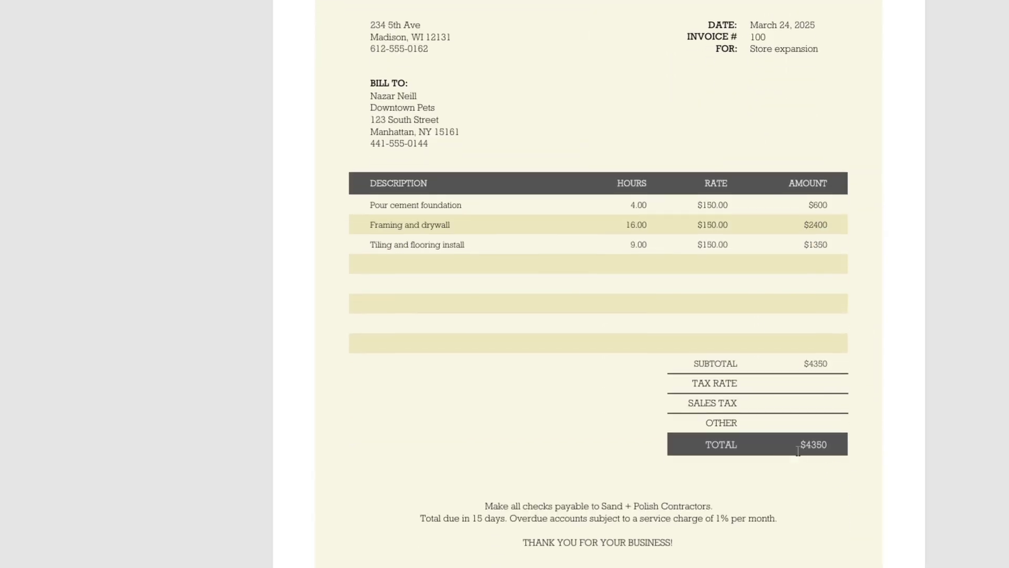
left_click_drag(800, 445, 823, 445)
key("alt+F4")
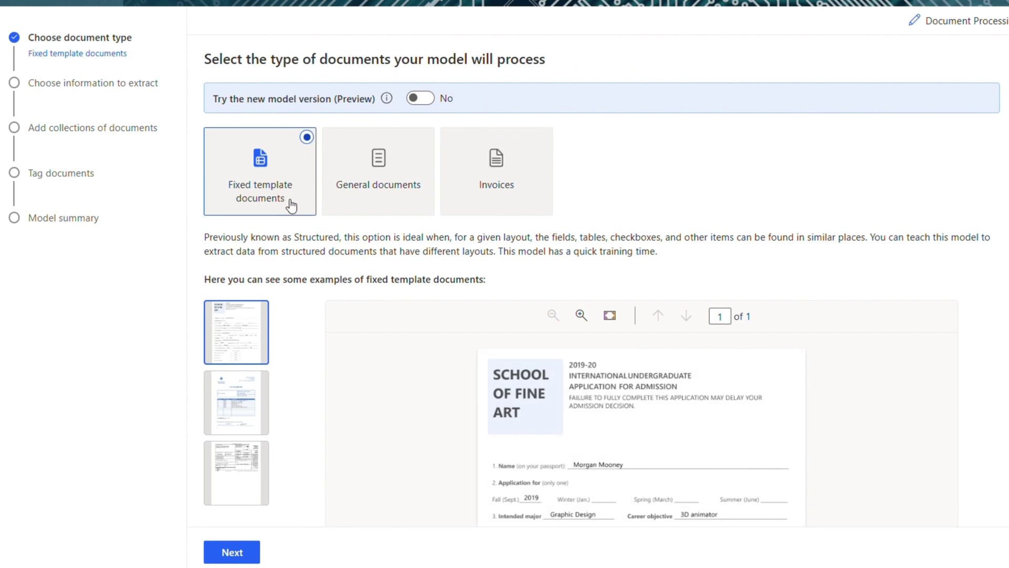
Step: Add a 'PO Number' text field to extract
left_click(232, 551)
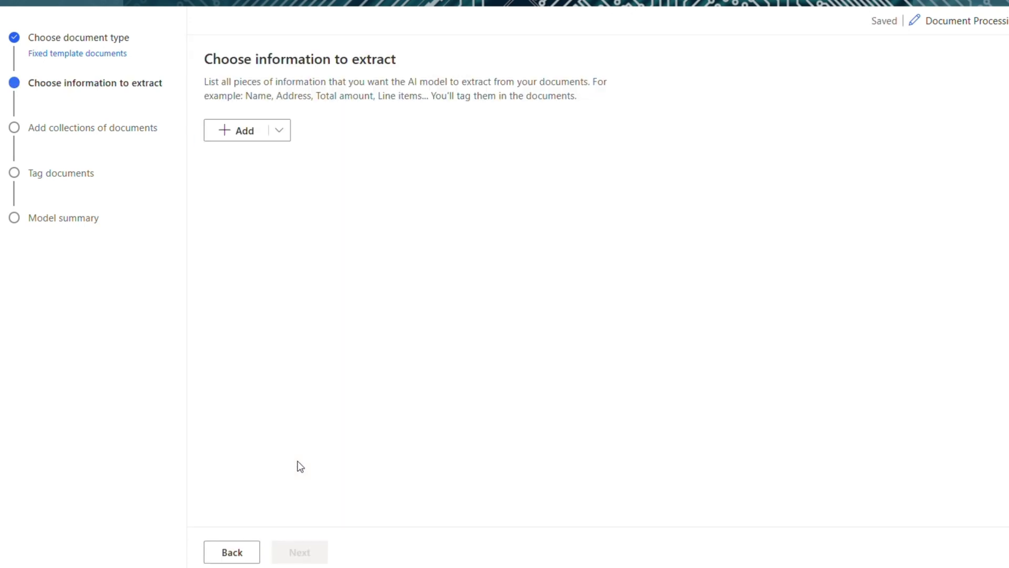
left_click(232, 130)
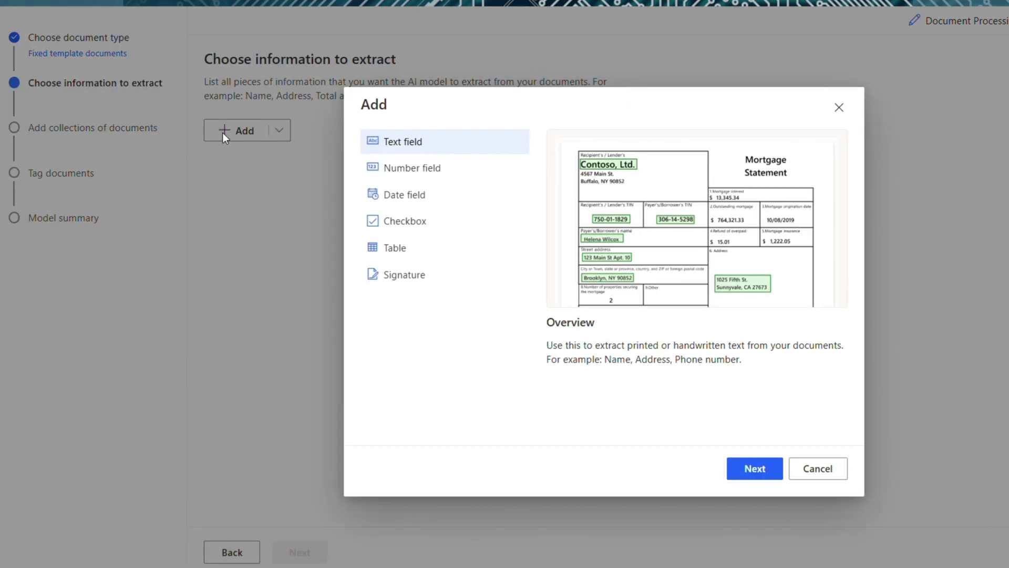
left_click(760, 473)
type("PO Number")
left_click(631, 374)
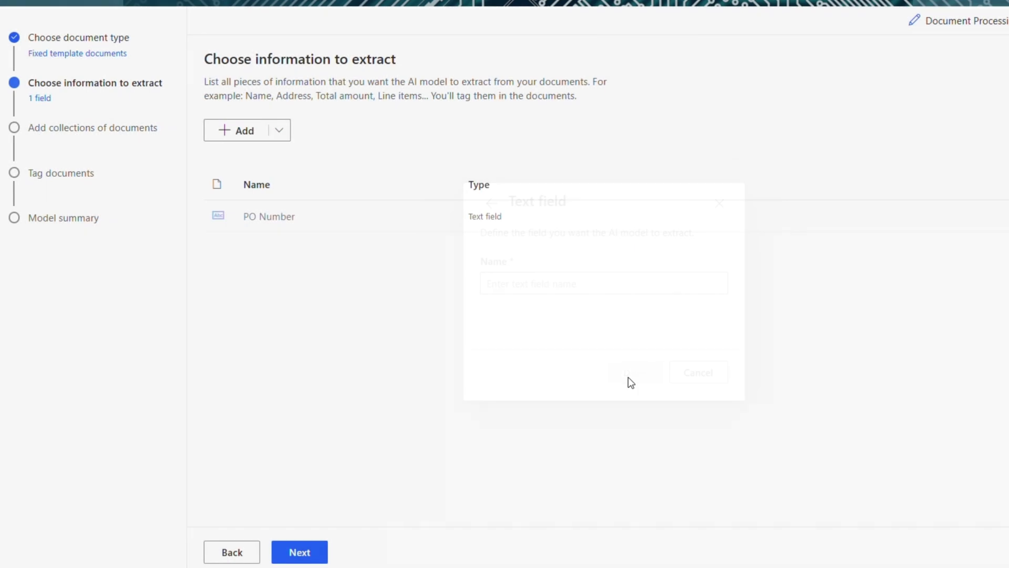
Step: Add a 'PO Total Amount' text field and move on to document collections
left_click(244, 130)
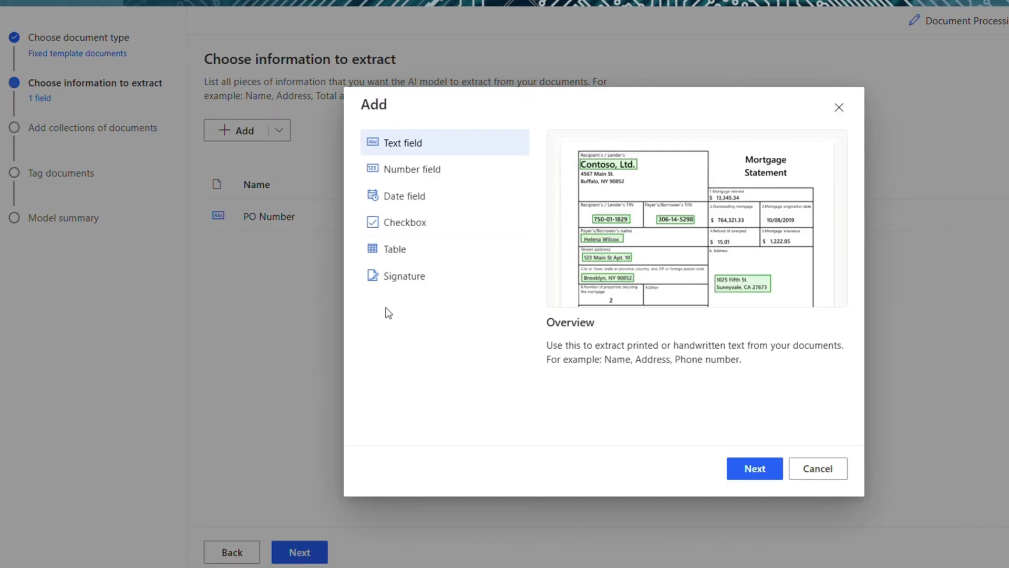
left_click(755, 468)
type("PO Total Amount")
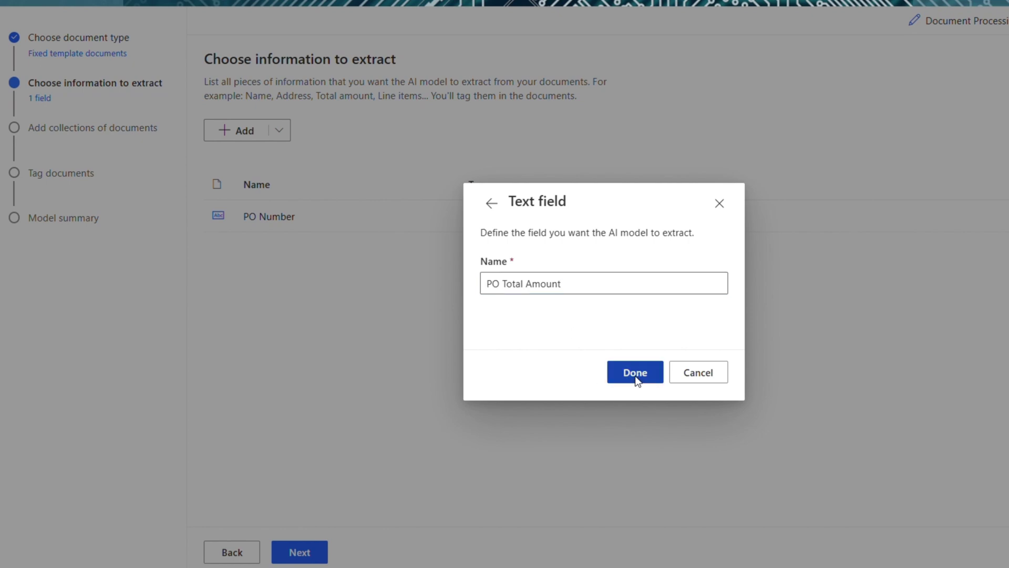
left_click(635, 376)
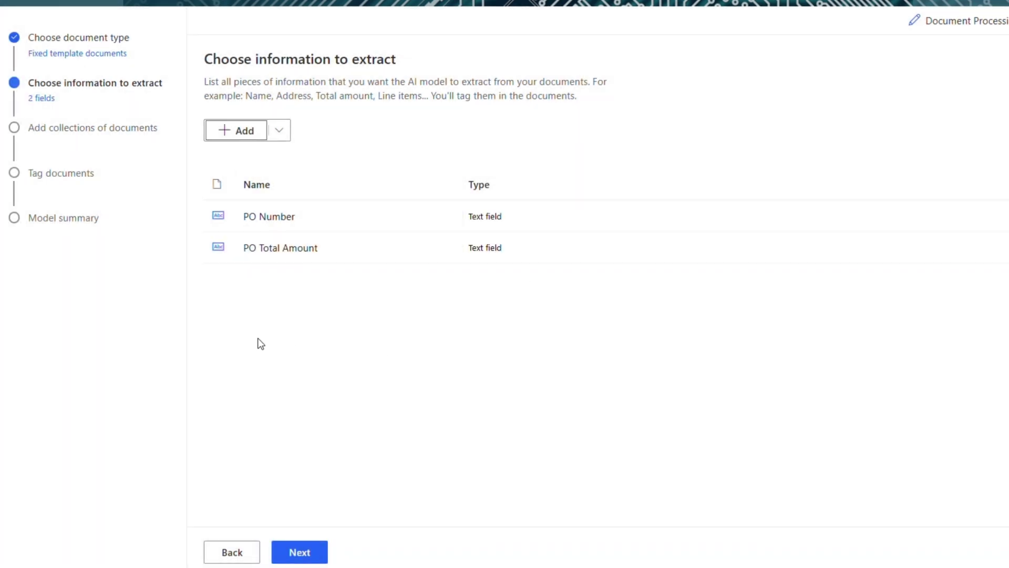
left_click(310, 557)
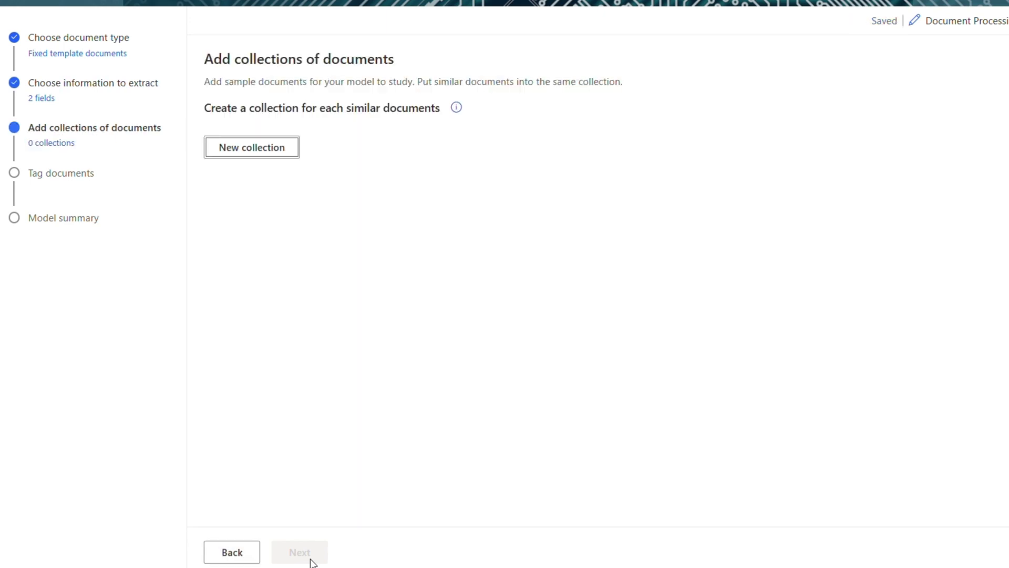
Step: Upload all five invoice PDFs from the computer into Collection 1, then advance to tagging
left_click(262, 150)
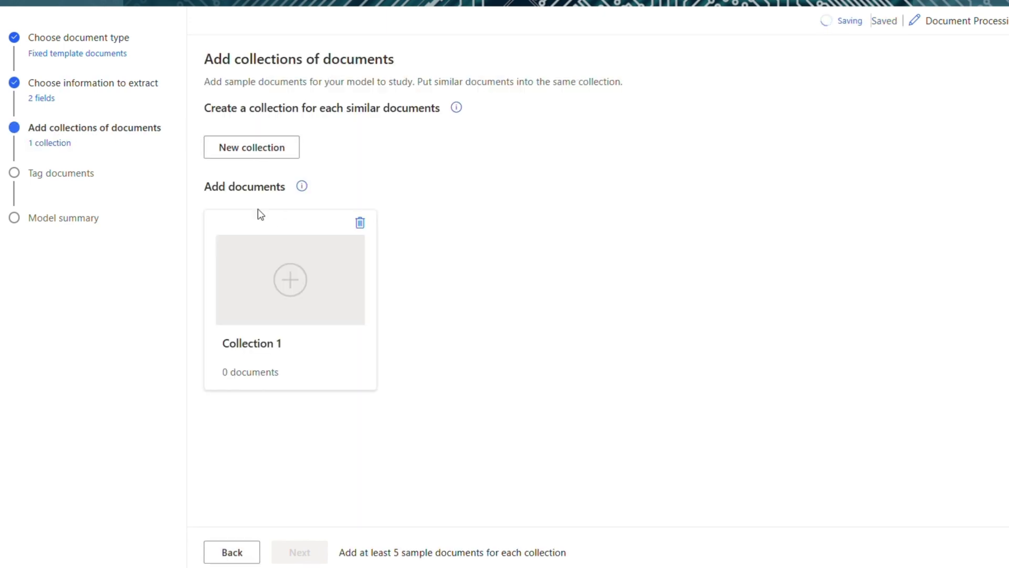
left_click(295, 280)
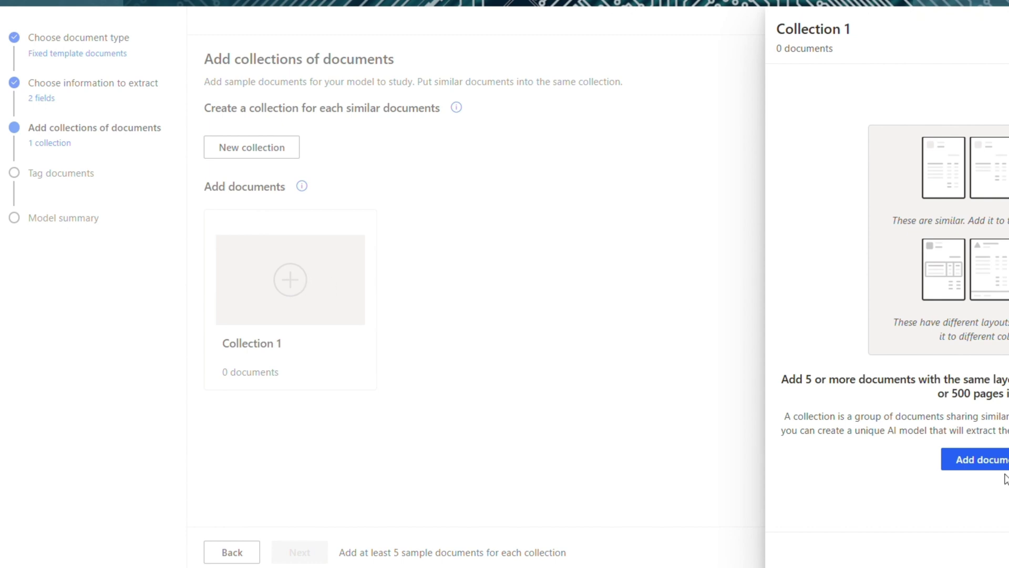
left_click(1001, 470)
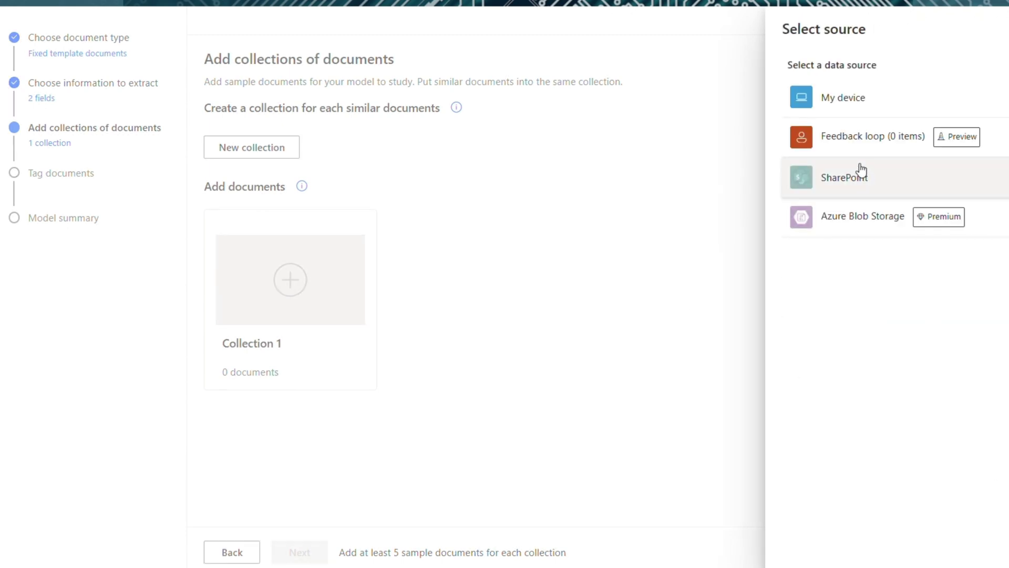
left_click(857, 97)
left_click_drag(445, 267, 374, 152)
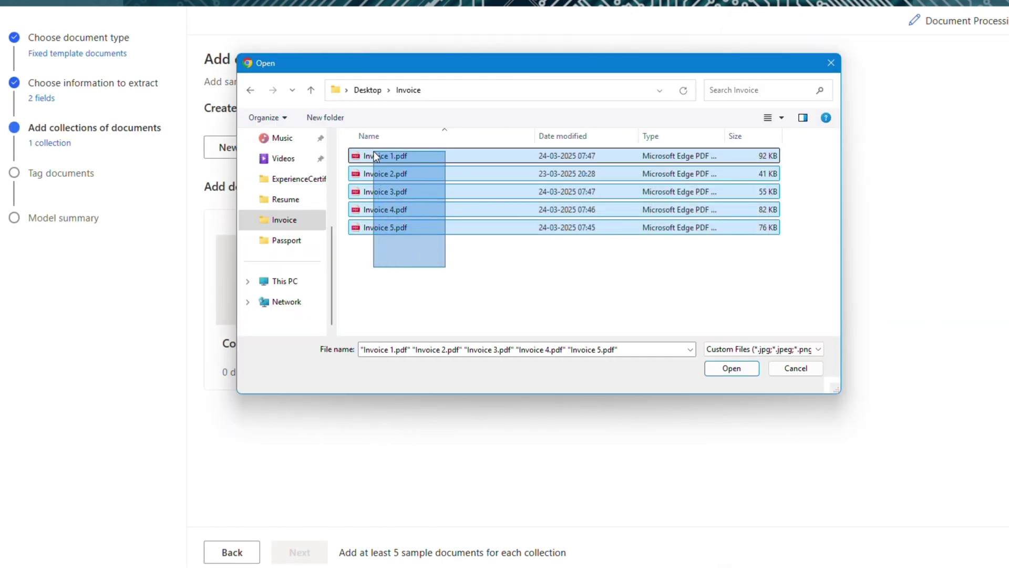
left_click(732, 367)
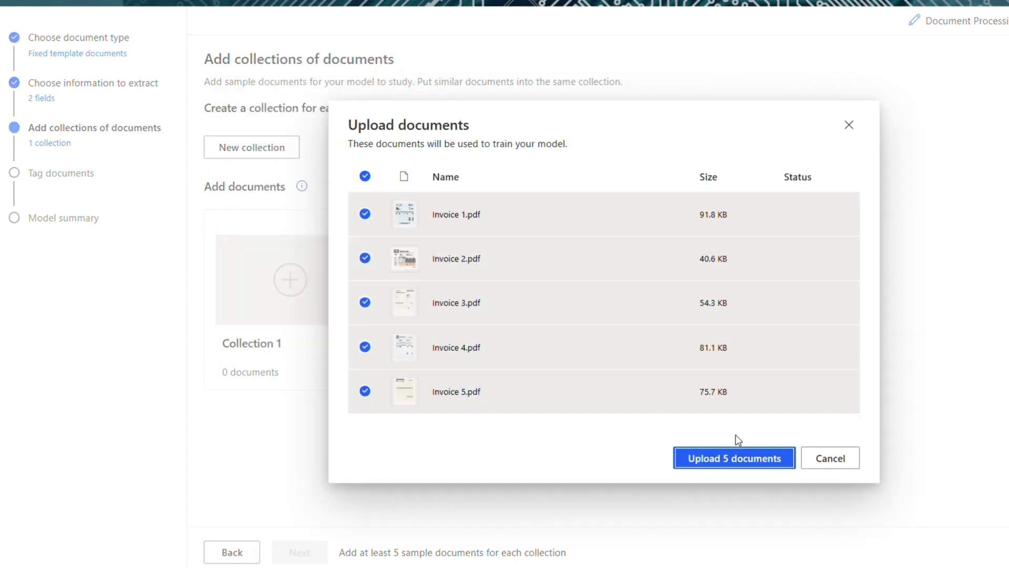
left_click(735, 456)
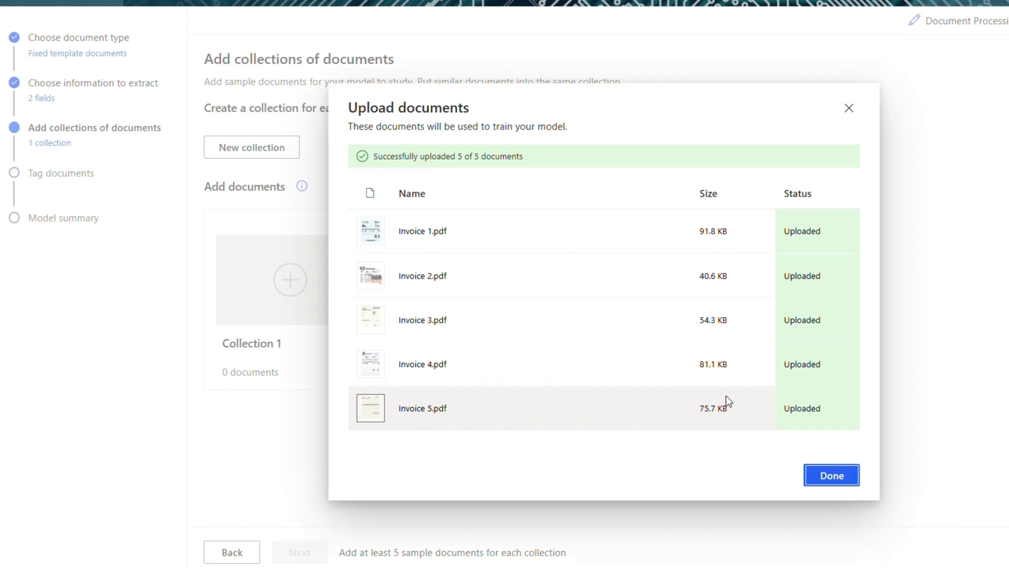
left_click(849, 480)
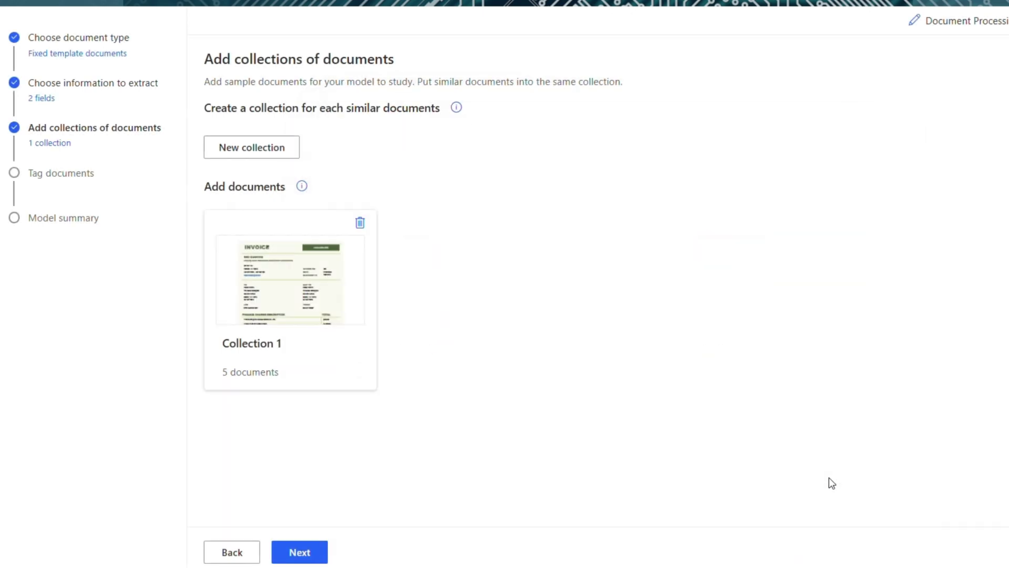
left_click(295, 553)
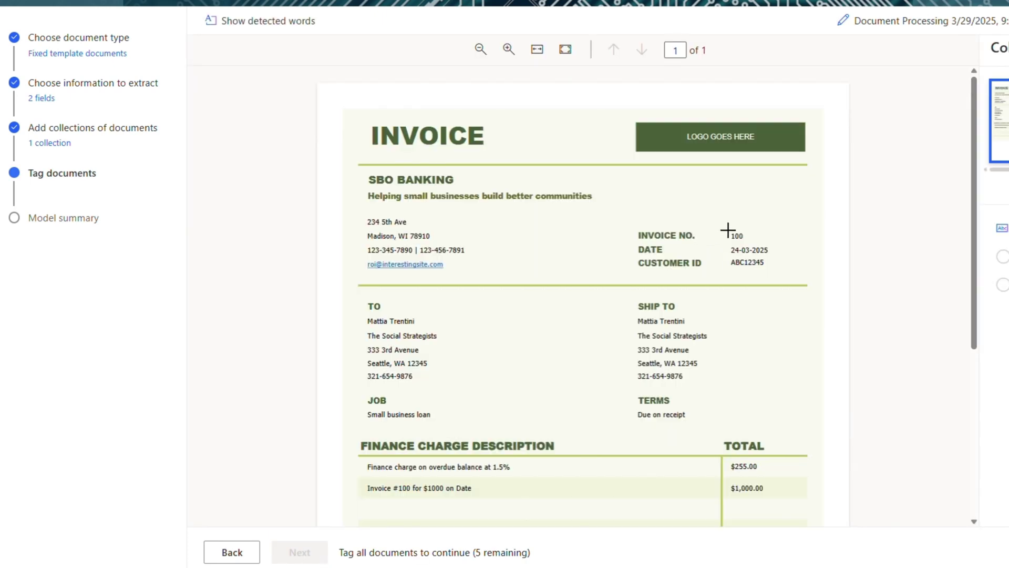
Step: Tag invoice 100 as PO Number and $1,255.00 as PO Total Amount
left_click_drag(729, 230, 753, 242)
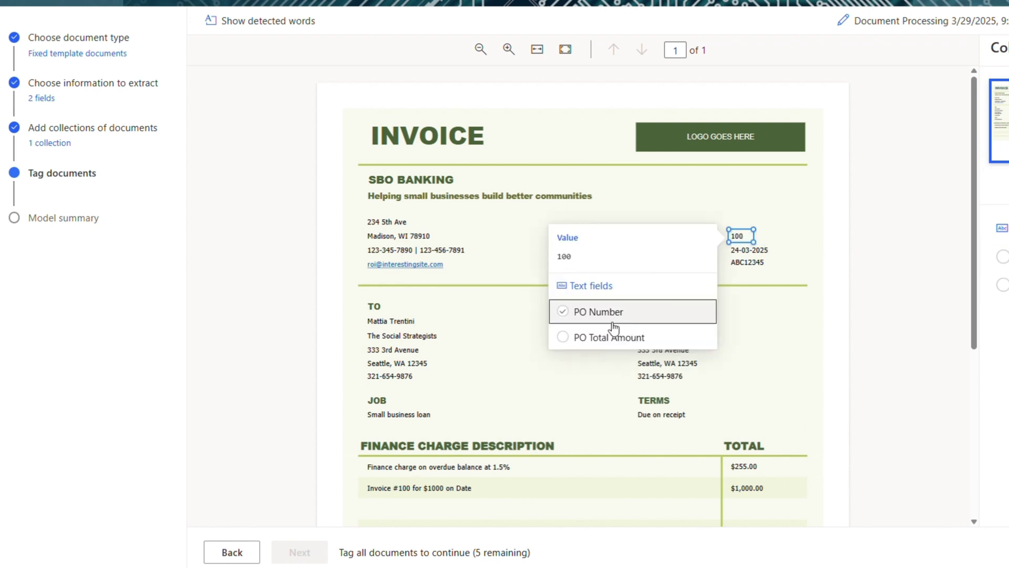
left_click(609, 322)
scroll(750, 373, "down", 5)
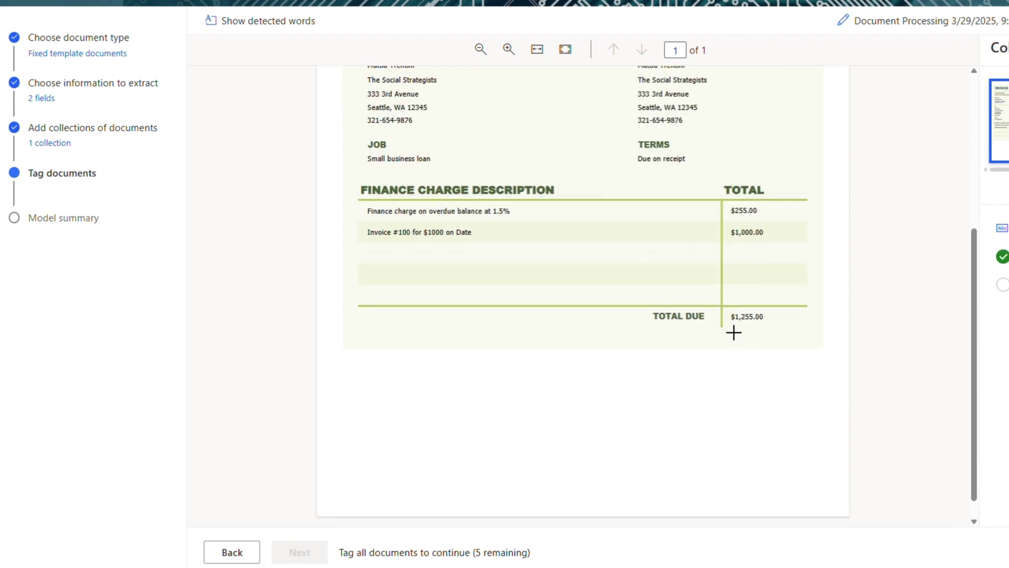
left_click_drag(726, 313, 756, 324)
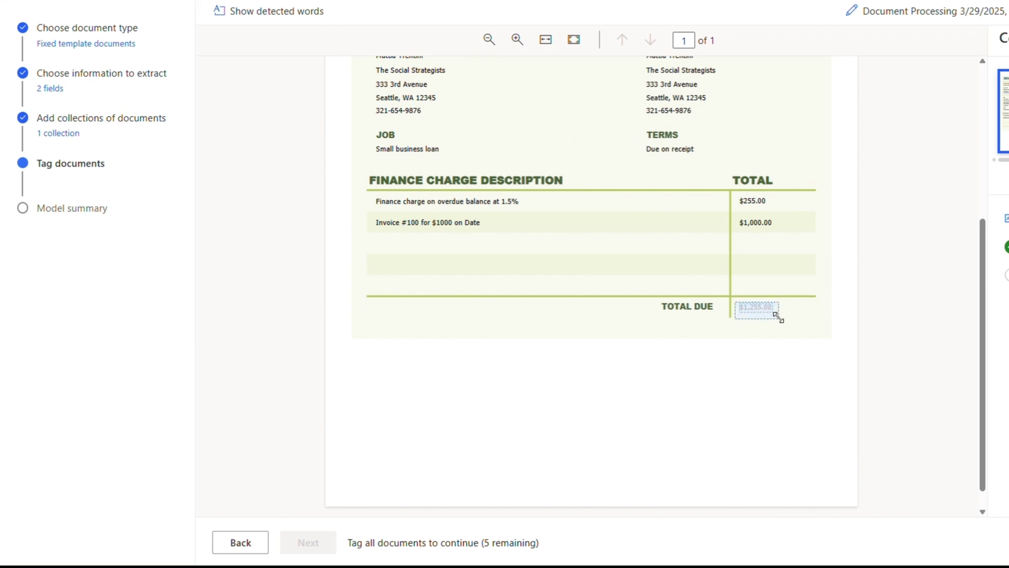
left_click_drag(735, 302, 779, 317)
left_click(632, 283)
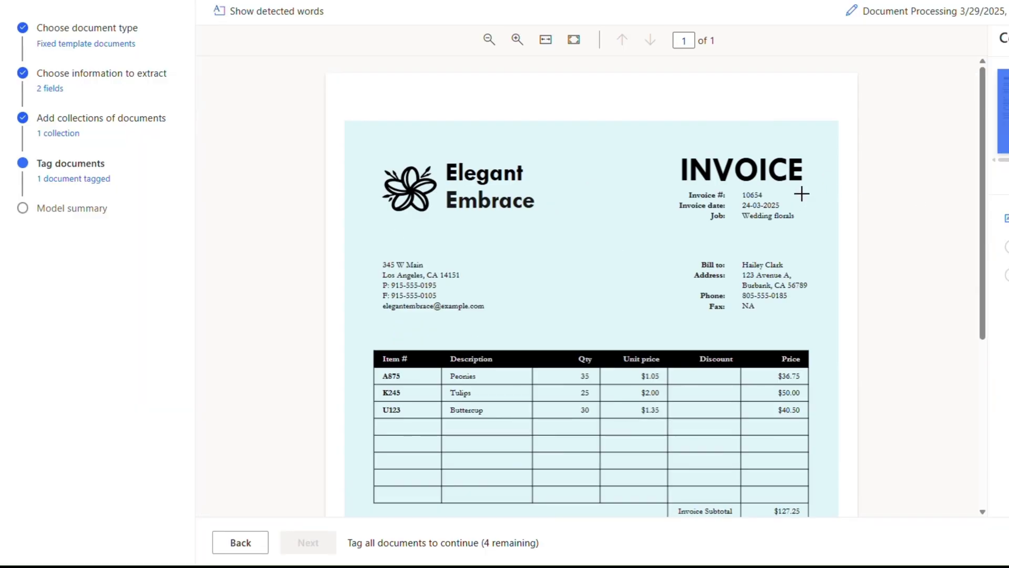
Step: Tag invoice 10654 as PO Number and $77.25 as PO Total Amount
left_click_drag(738, 189, 770, 199)
left_click(668, 274)
scroll(957, 315, "down", 1)
scroll(958, 314, "down", 3)
left_click_drag(779, 363, 803, 373)
left_click(647, 335)
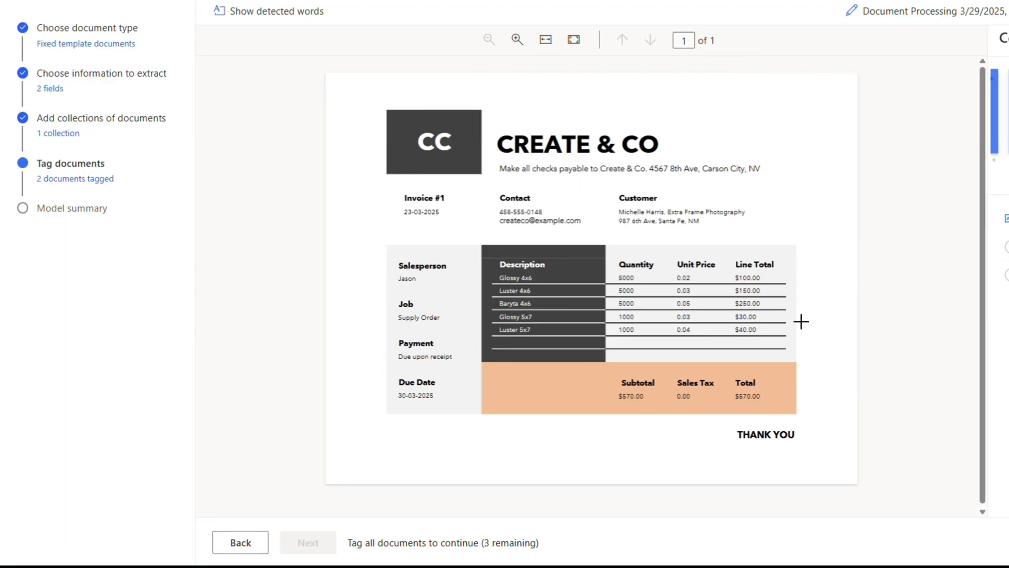
Step: Tag 23-03-2025 as PO Number and $570.00 as PO Total Amount
left_click_drag(401, 204, 446, 222)
left_click(526, 286)
left_click_drag(733, 392, 762, 402)
left_click(603, 358)
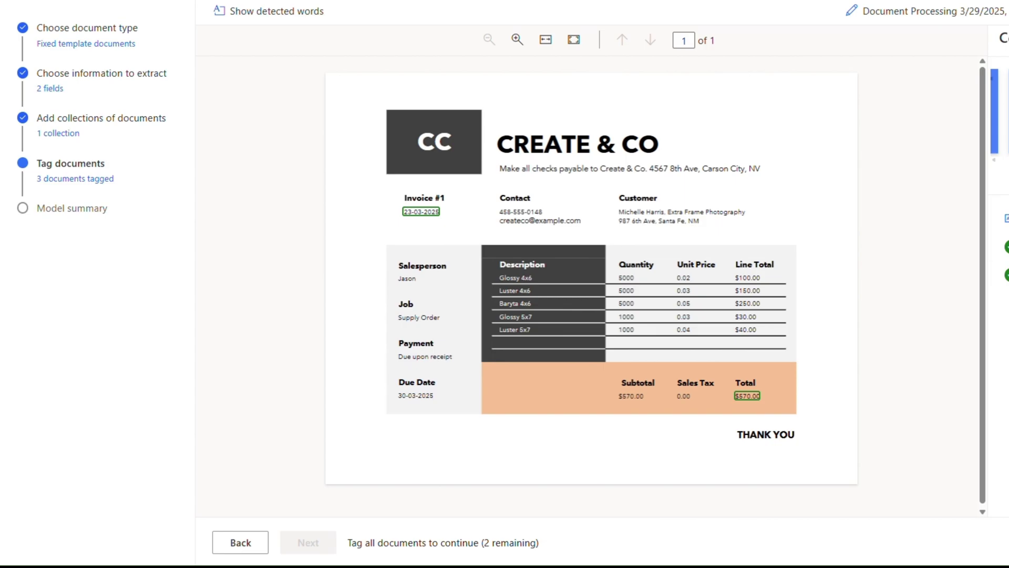
Step: On the Happiest Valley Farms invoice, tag 100 and $192.50 as PO Number and Total
left_click_drag(688, 239, 717, 248)
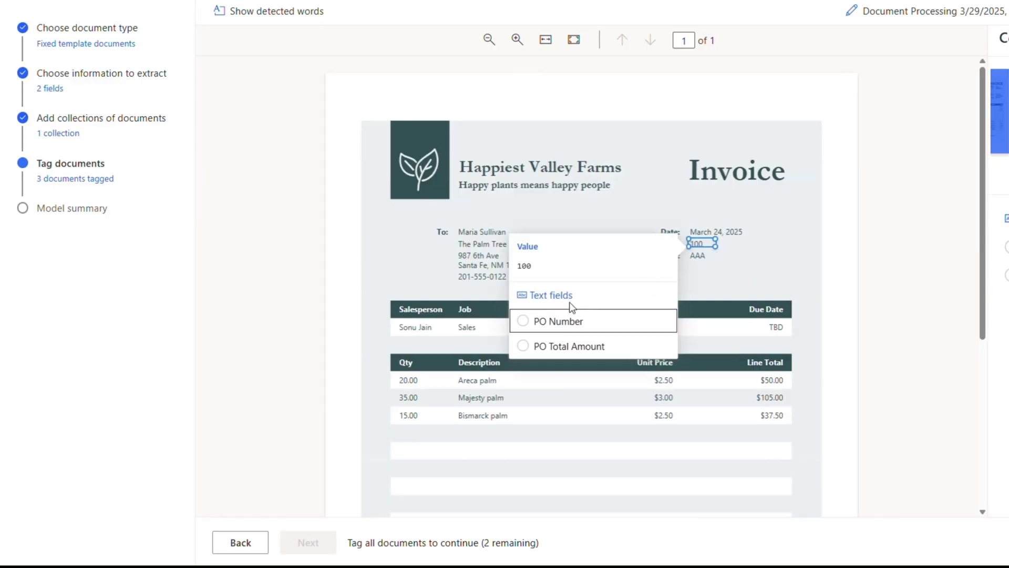
left_click(556, 320)
scroll(727, 417, "down", 3)
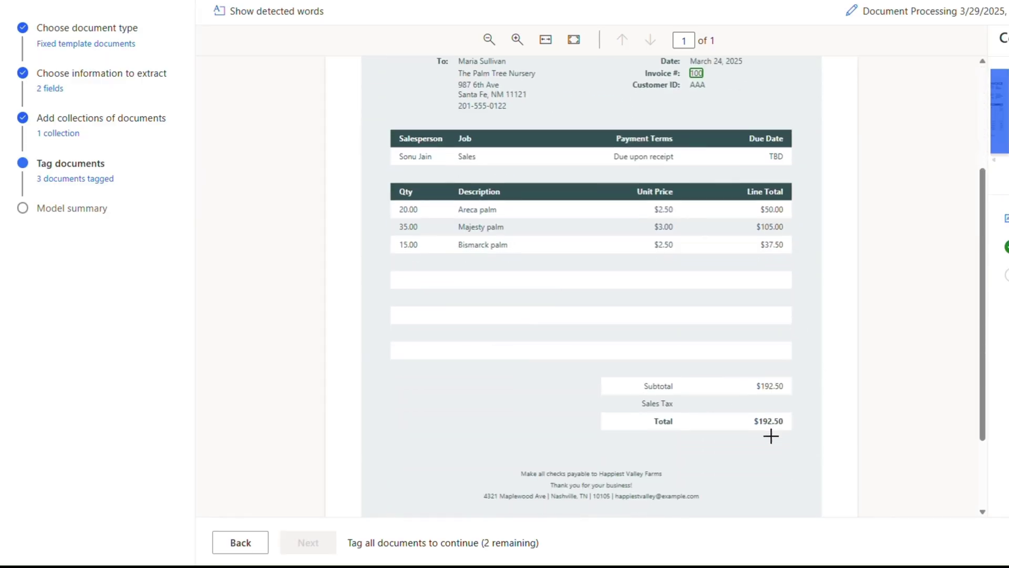
left_click_drag(745, 413, 794, 430)
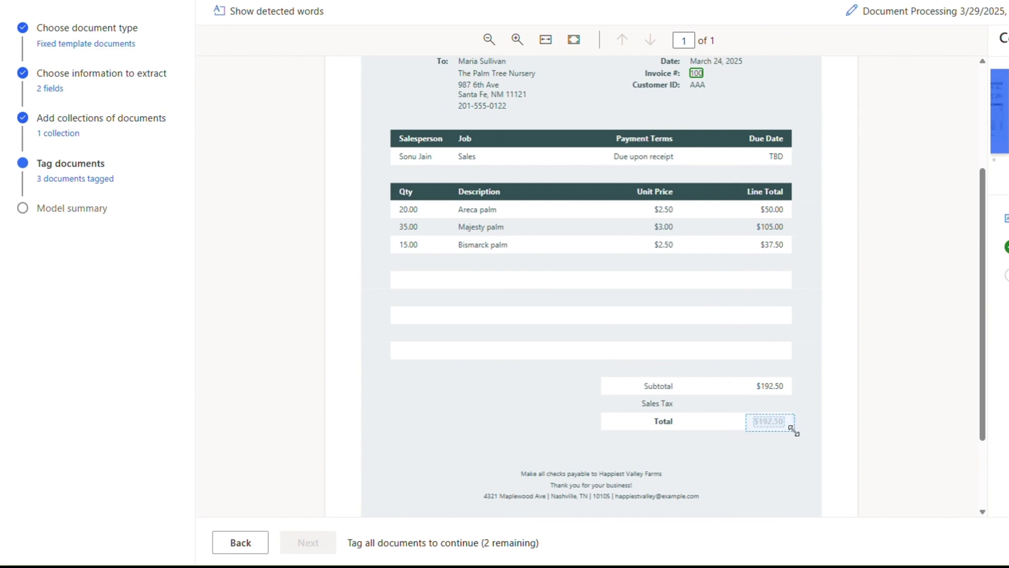
left_click(637, 390)
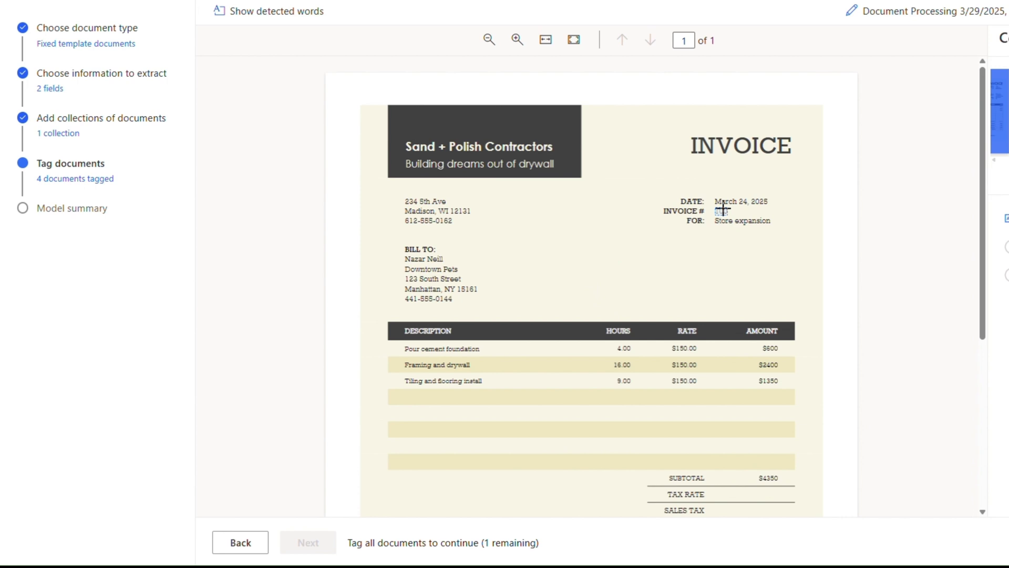
Step: On the Sand + Polish invoice, tag 100 and $4350, then open the model summary
left_click_drag(711, 205, 733, 216)
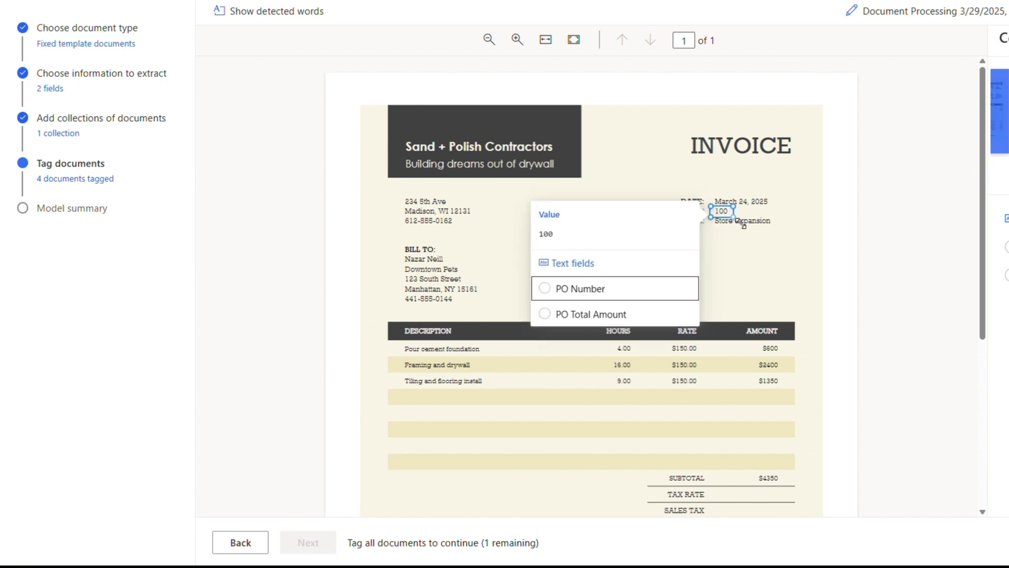
left_click(565, 288)
scroll(816, 475, "down", 4)
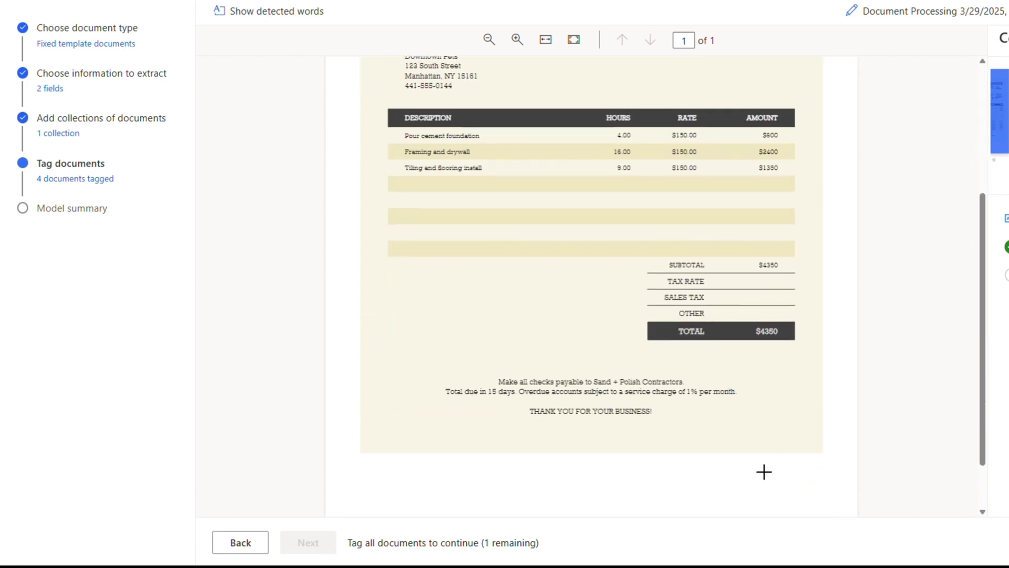
left_click_drag(746, 318, 794, 343)
left_click(699, 289)
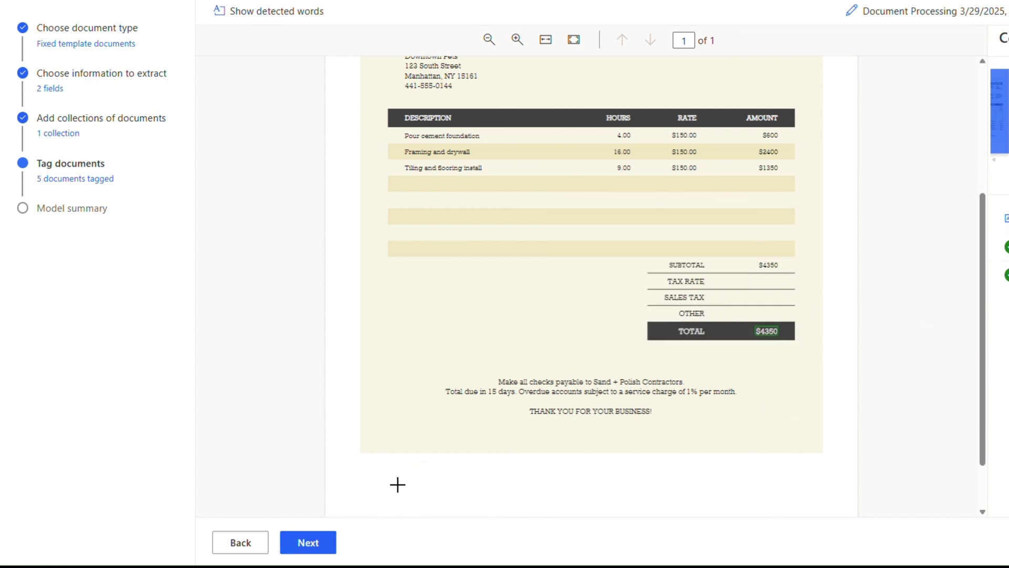
left_click(310, 543)
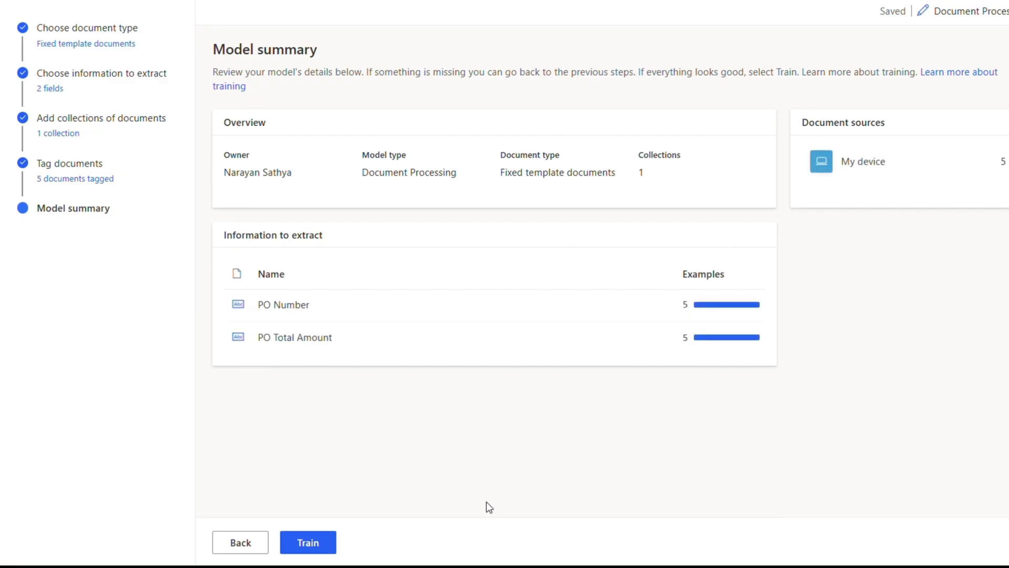
Step: Train the PO Processing model and return to the AI models list
left_click(297, 547)
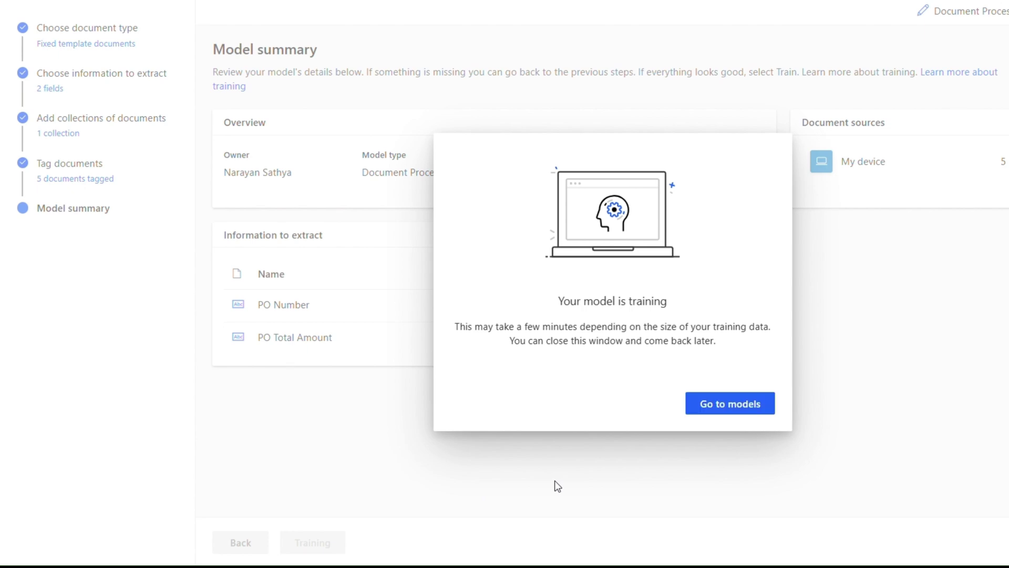
left_click(721, 403)
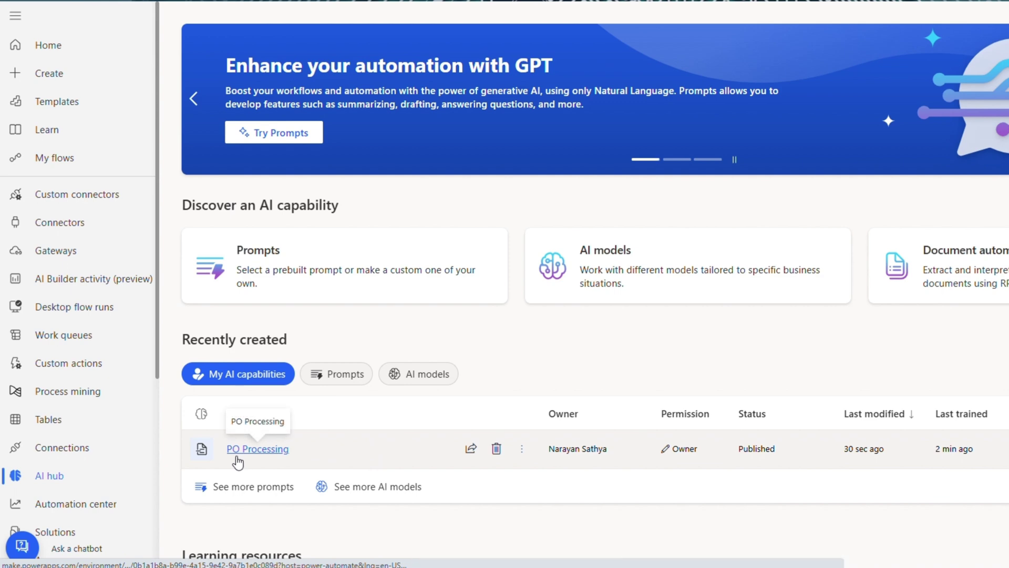
Step: Create an automated cloud flow 'PO Processing' triggered by When a new email arrives (V3)
left_click(57, 165)
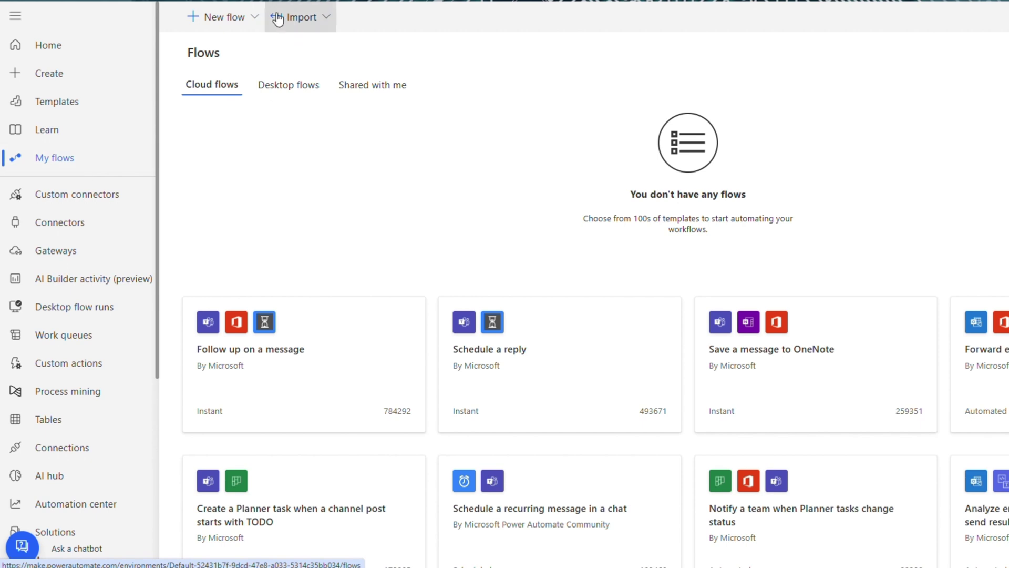
left_click(234, 16)
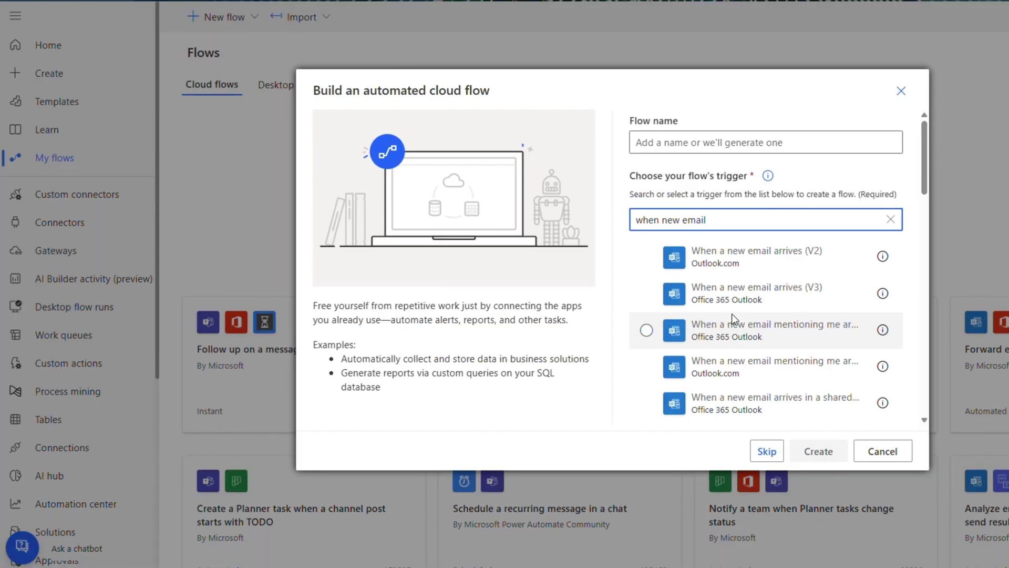
left_click(730, 293)
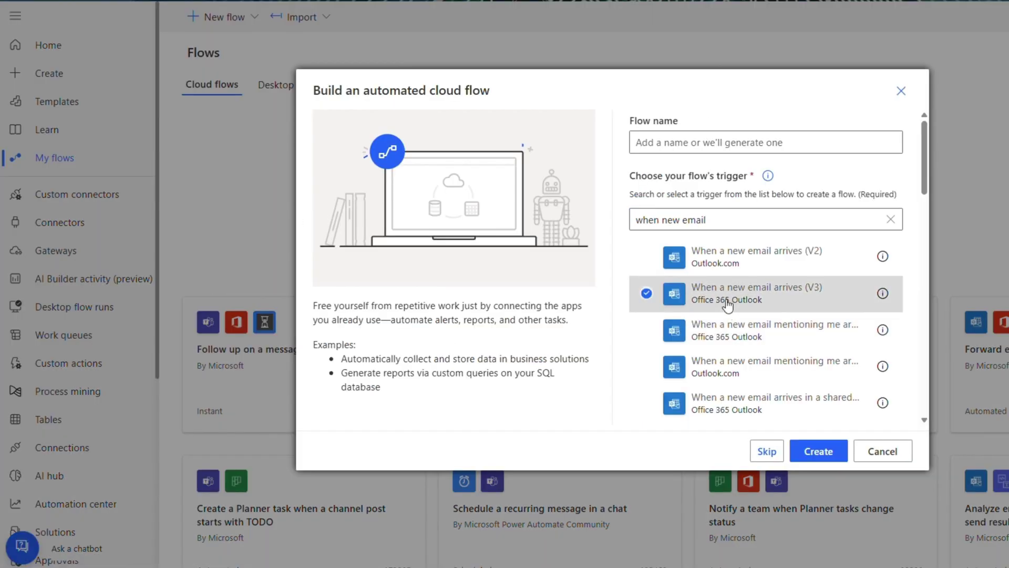
left_click(708, 138)
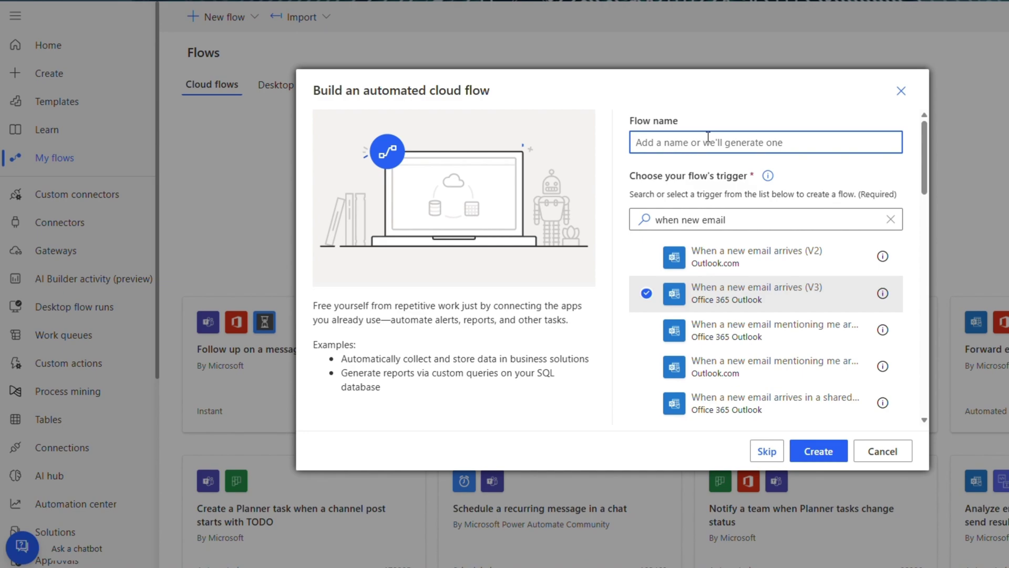
type("PO Processing")
left_click(818, 451)
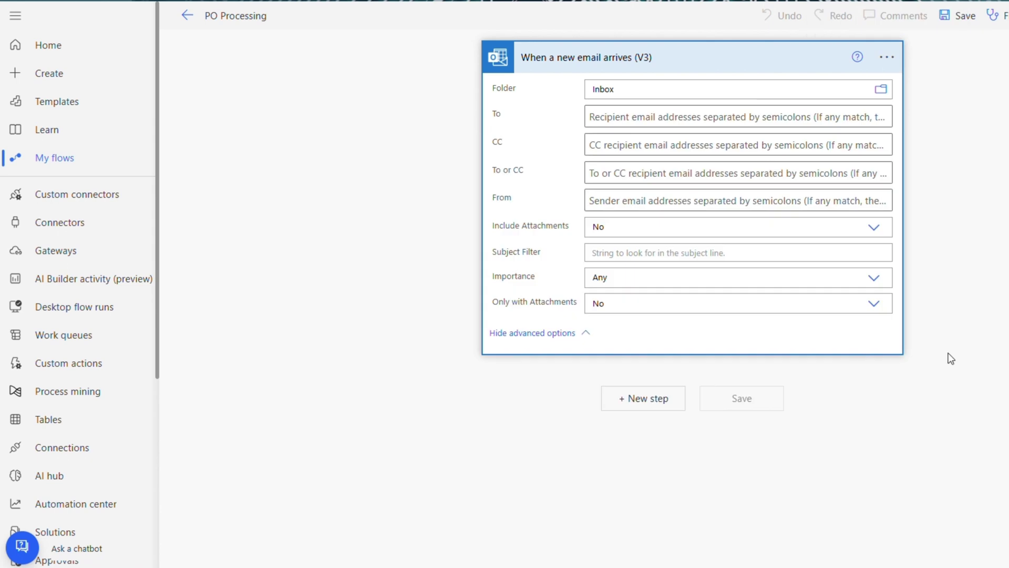
Step: Set the trigger to include attachments, only attachment emails, subject filter 'Po processing'
left_click(746, 226)
left_click(749, 261)
left_click(874, 304)
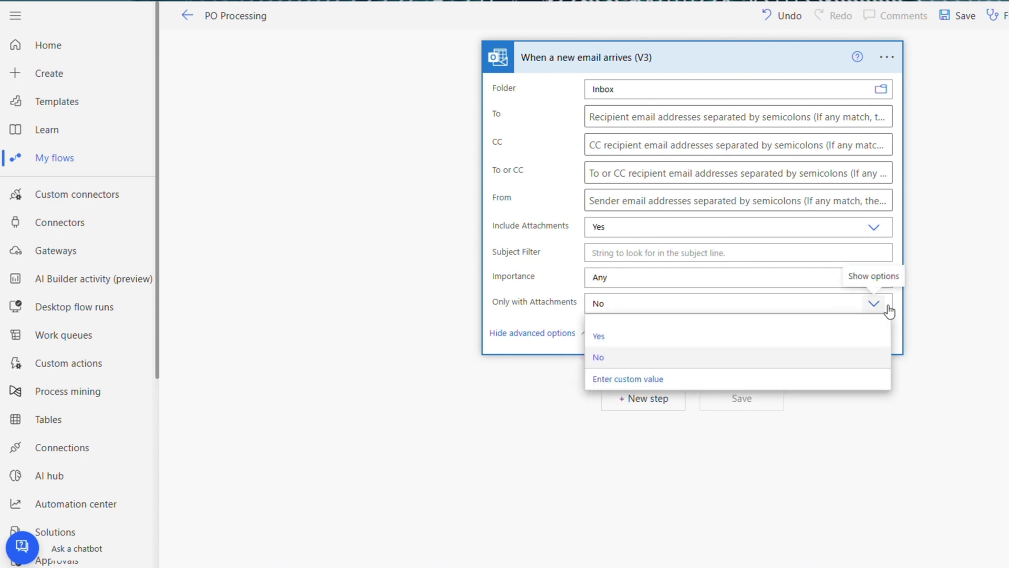
left_click(639, 341)
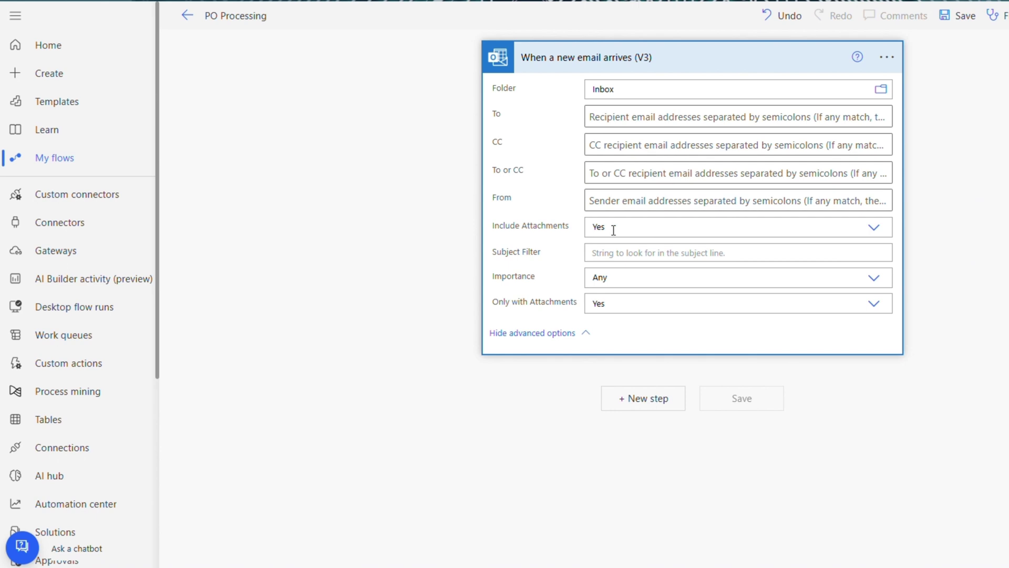
left_click(642, 251)
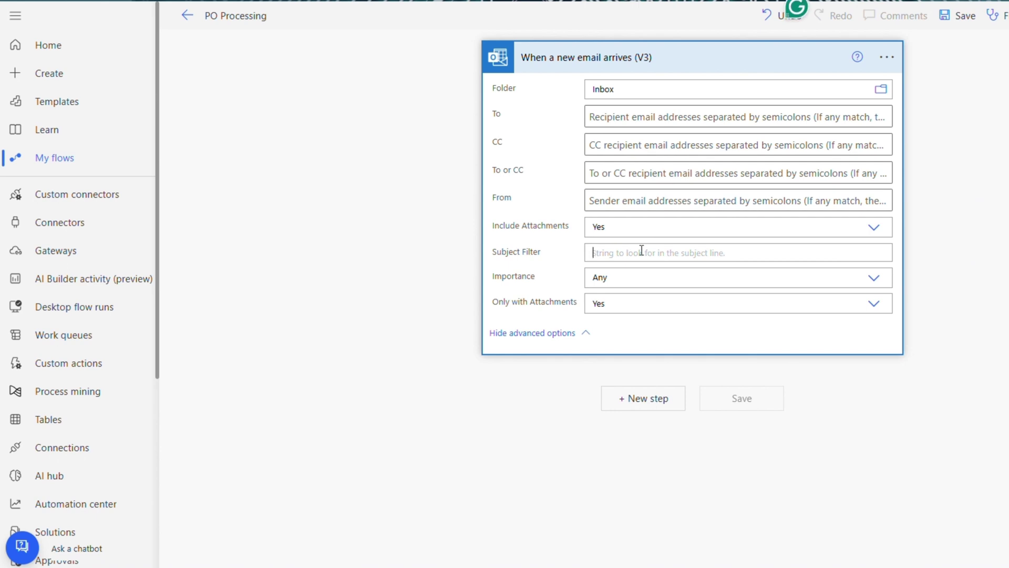
type("Po processing")
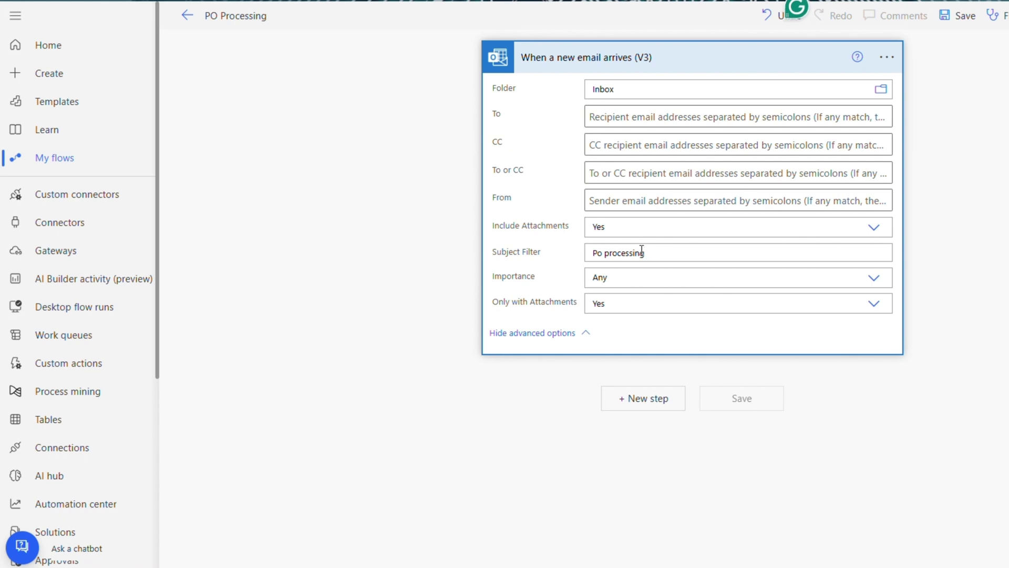
left_click(643, 398)
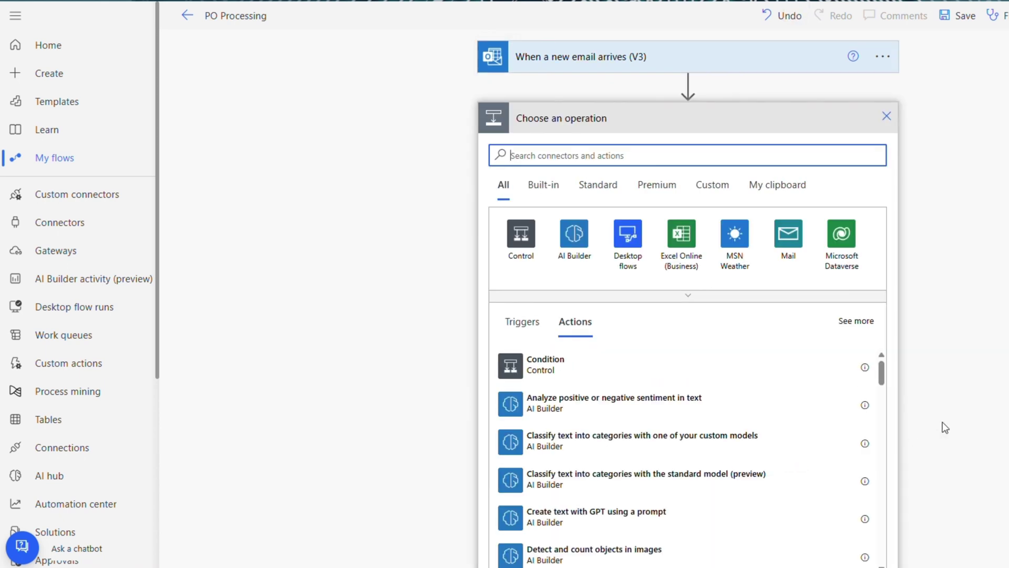
Step: Add Get Attachment (V2) with the trigger's Message Id and Attachment Id inside Apply to each
type("ge")
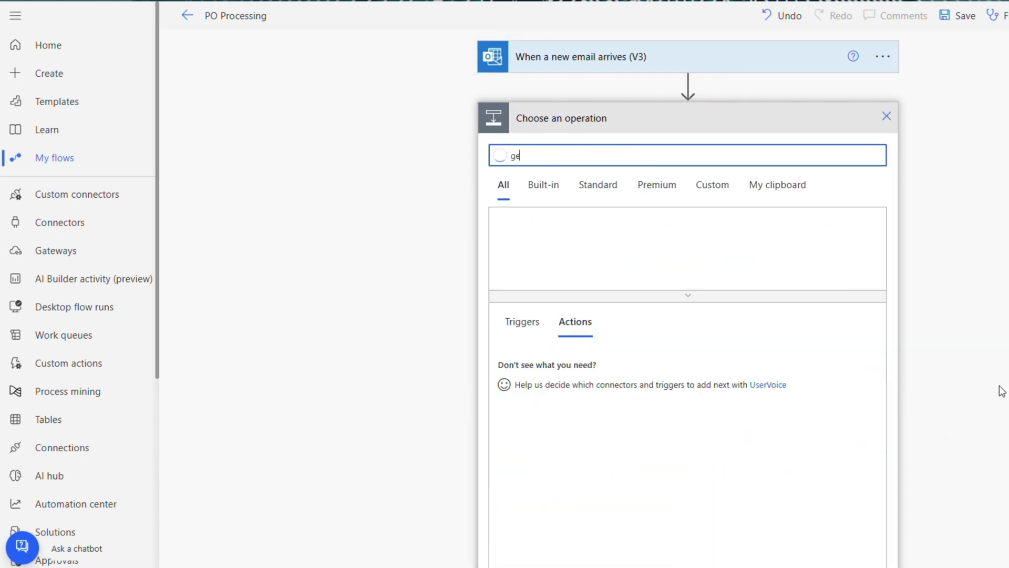
type("t attach")
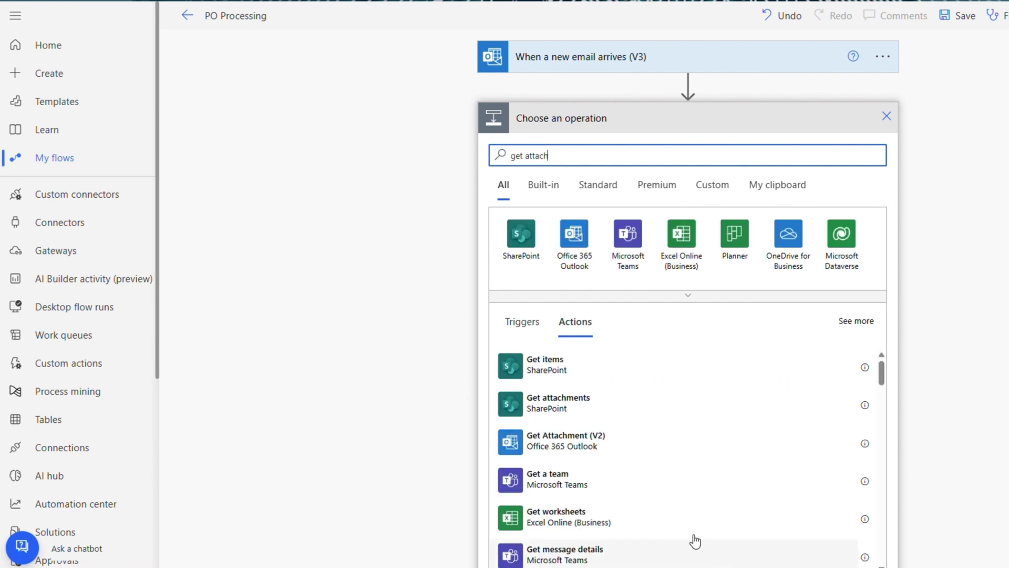
left_click(636, 448)
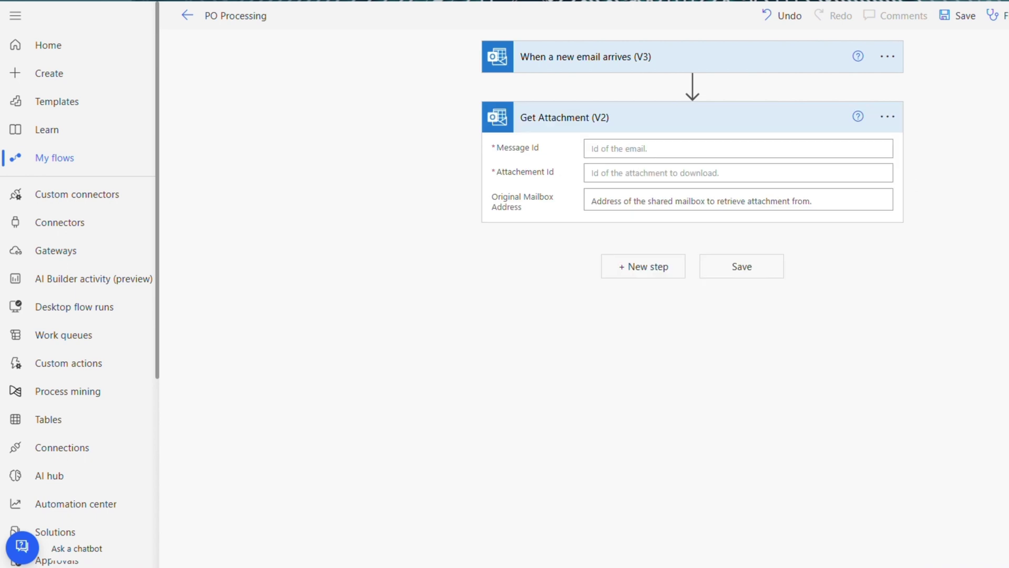
left_click(725, 142)
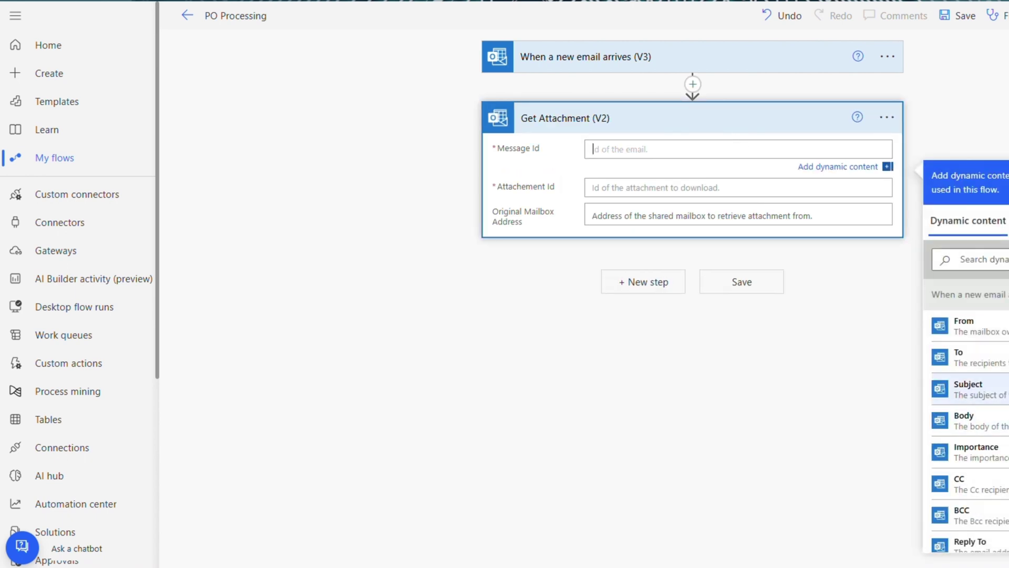
scroll(972, 439, "down", 2)
left_click(972, 439)
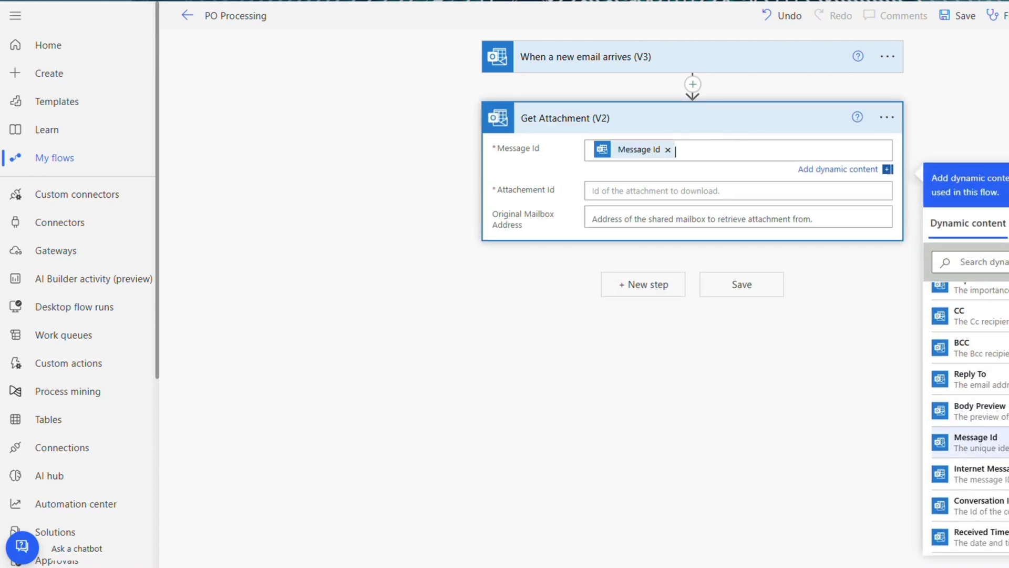
left_click(736, 187)
scroll(973, 421, "down", 3)
left_click(970, 381)
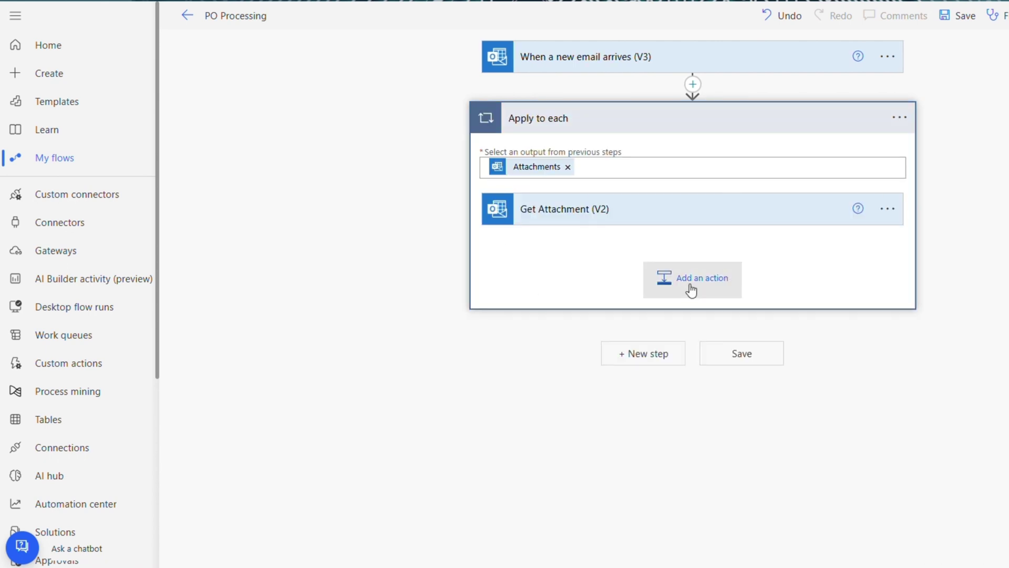
Step: Add Extract information from documents using PO Processing, PDF Document, and attachment Content Bytes
left_click(738, 284)
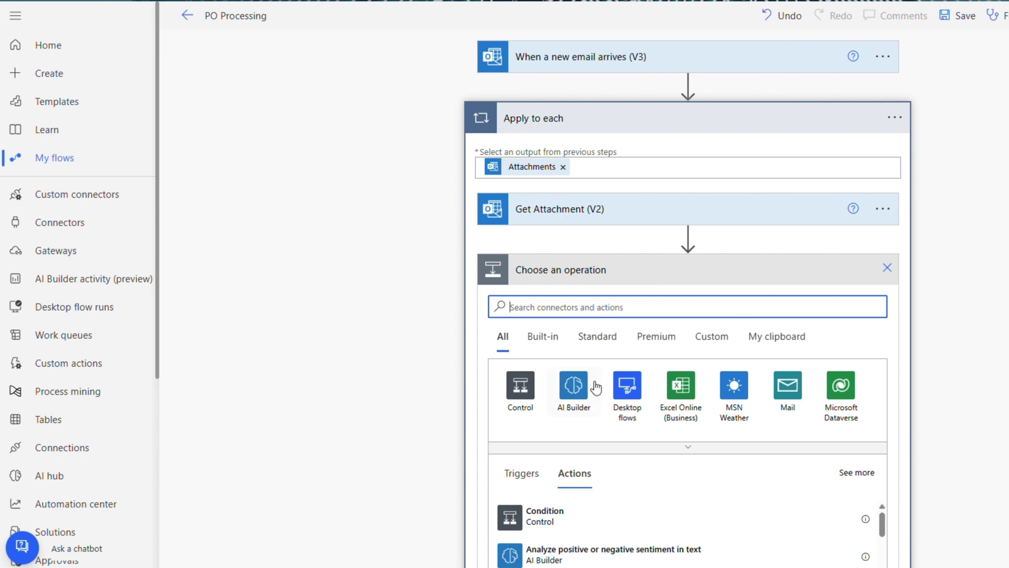
left_click(574, 393)
scroll(958, 326, "down", 3)
scroll(641, 431, "down", 2)
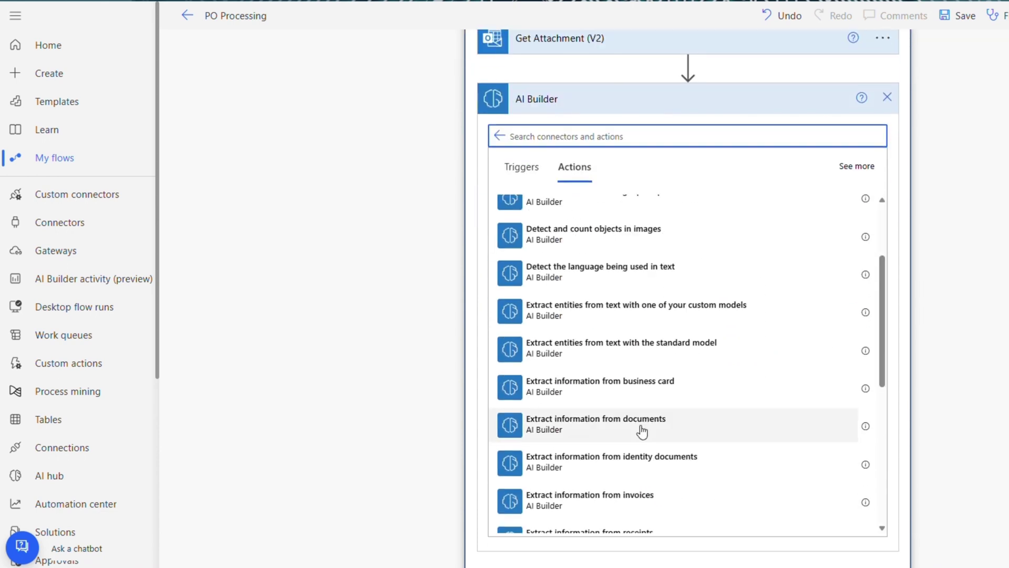
left_click(642, 431)
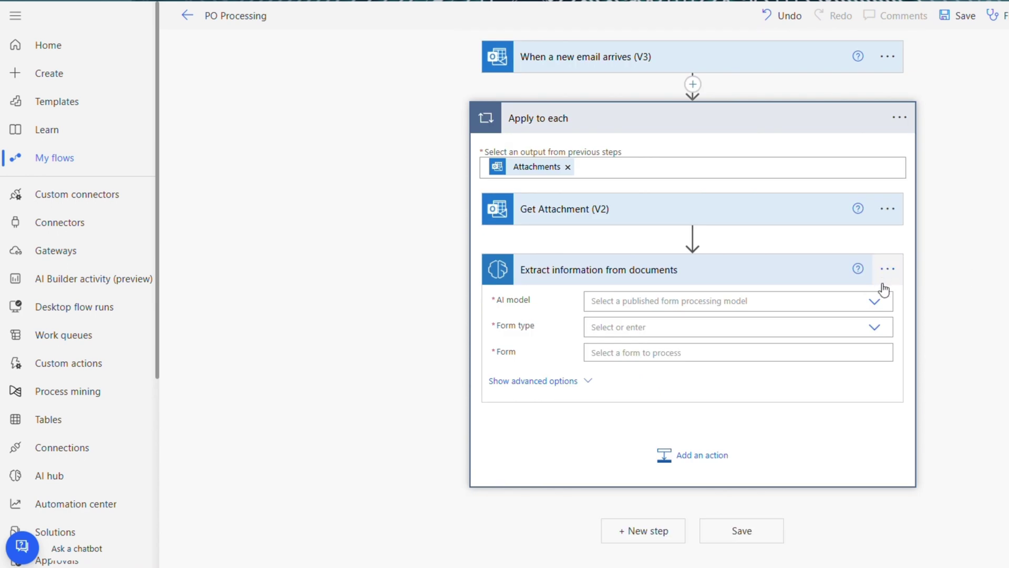
left_click(874, 302)
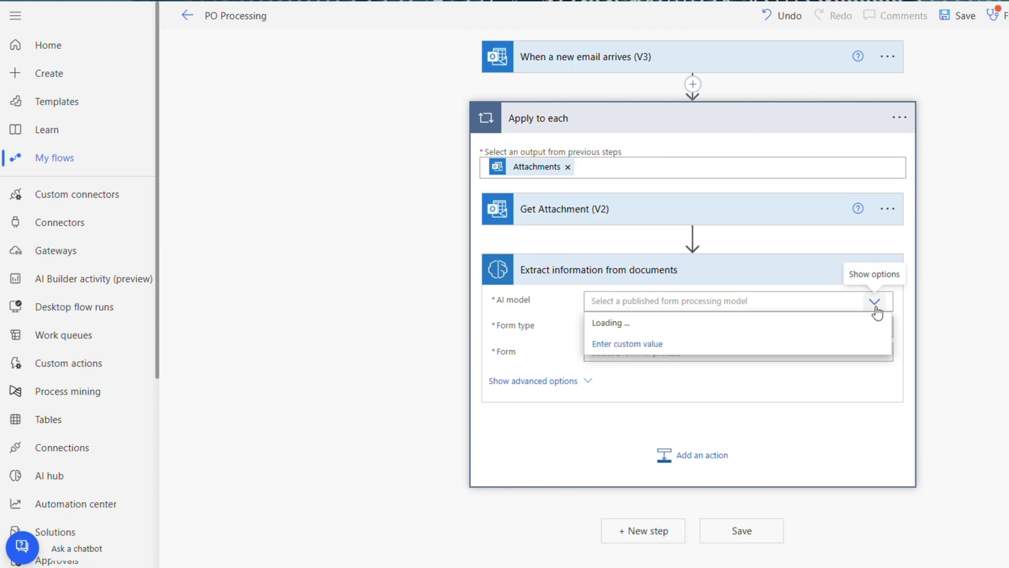
left_click(674, 328)
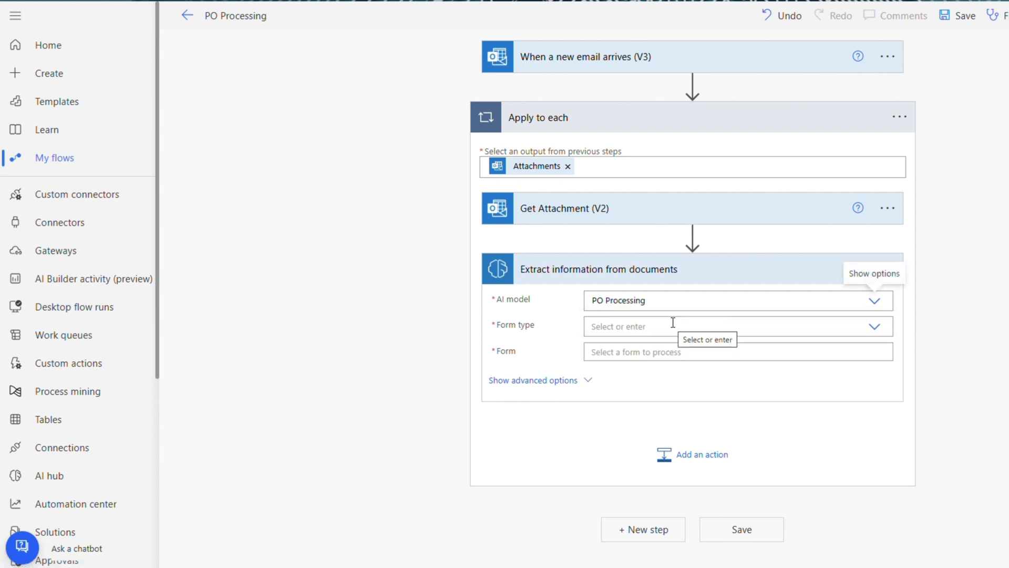
left_click(673, 322)
left_click(691, 349)
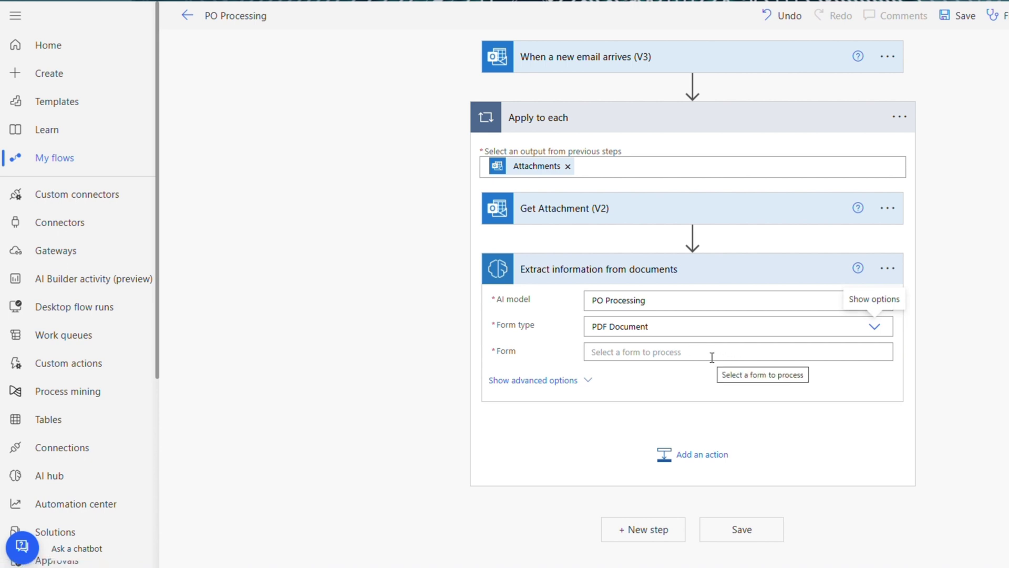
left_click(712, 356)
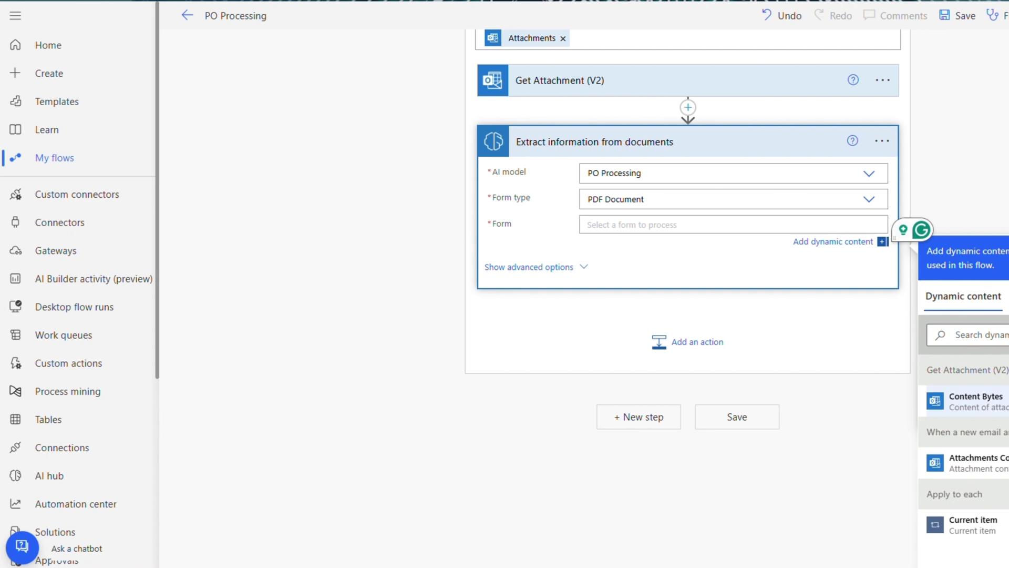
left_click(975, 401)
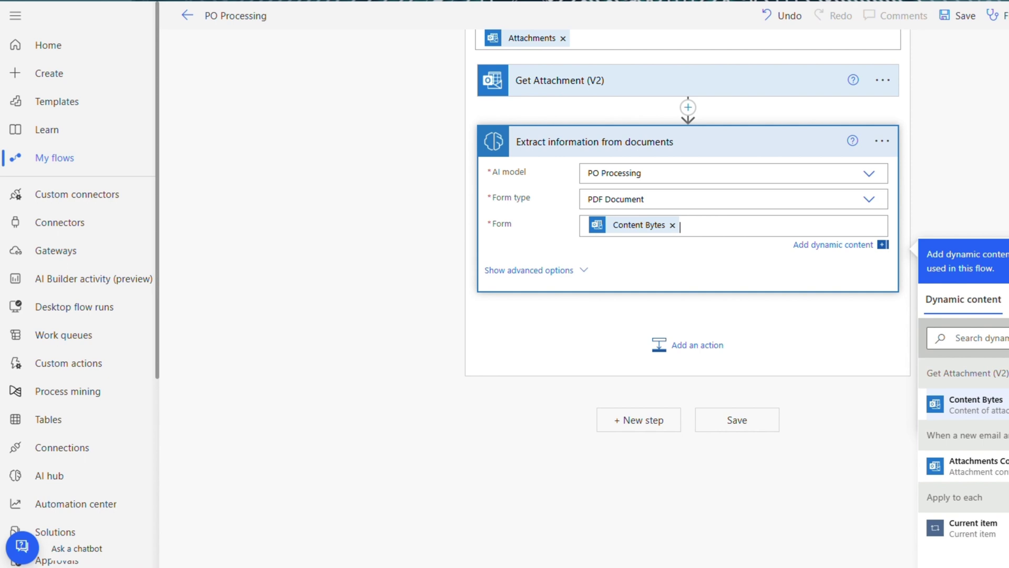
left_click(695, 359)
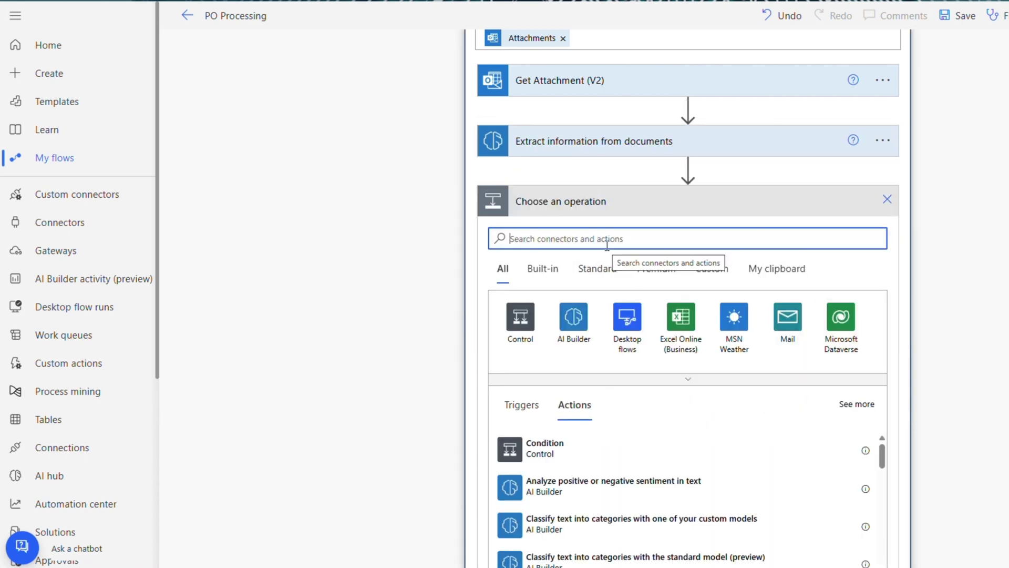
Step: Add a Compose step renamed 'Po Number' holding the extracted PO Number value
type("com")
key("BackSpace")
key("BackSpace")
key("BackSpace")
type("pose")
left_click(575, 458)
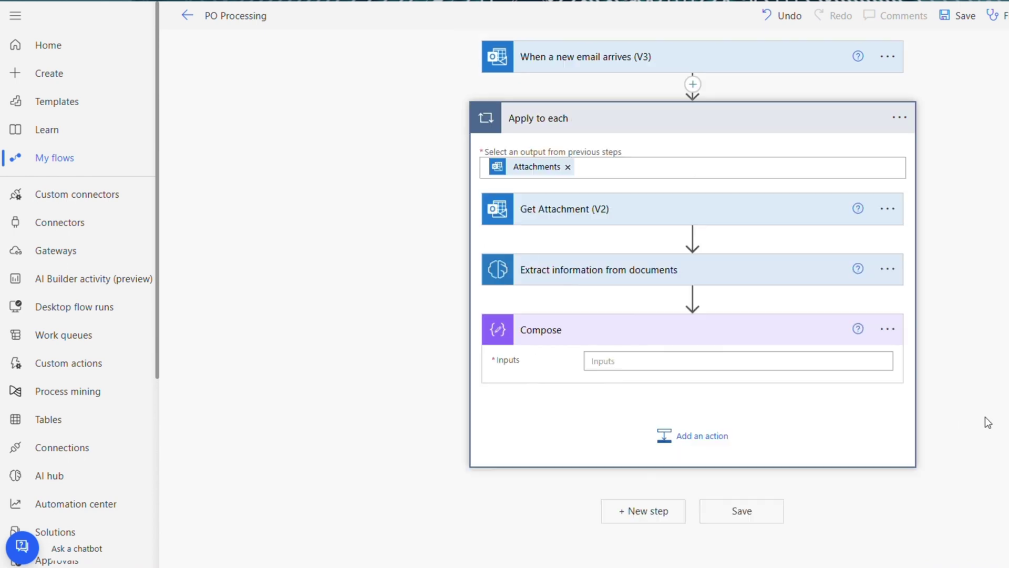
left_click(686, 362)
type("po")
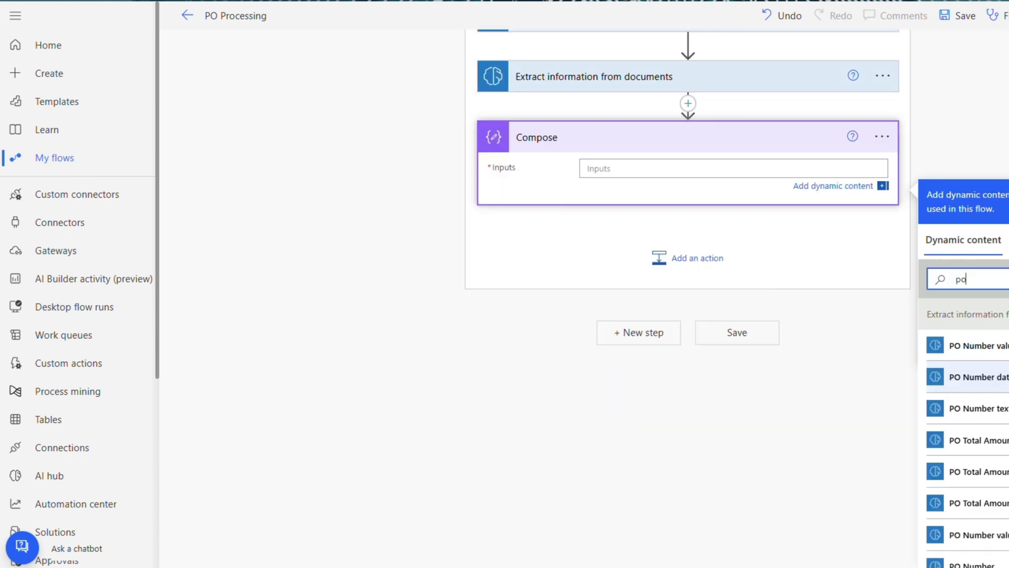
type(" number")
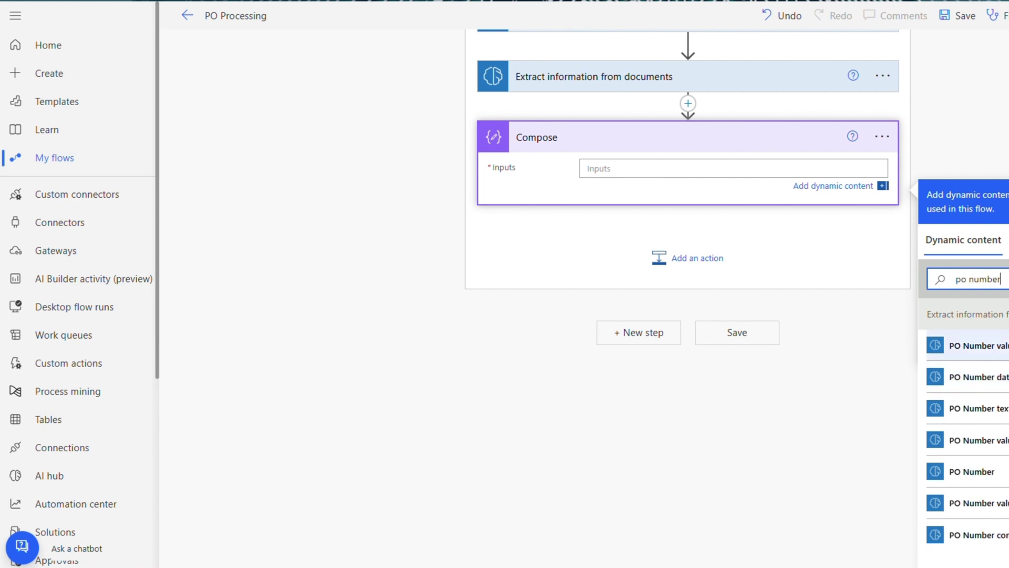
left_click(972, 346)
type("Po Number")
key("Return")
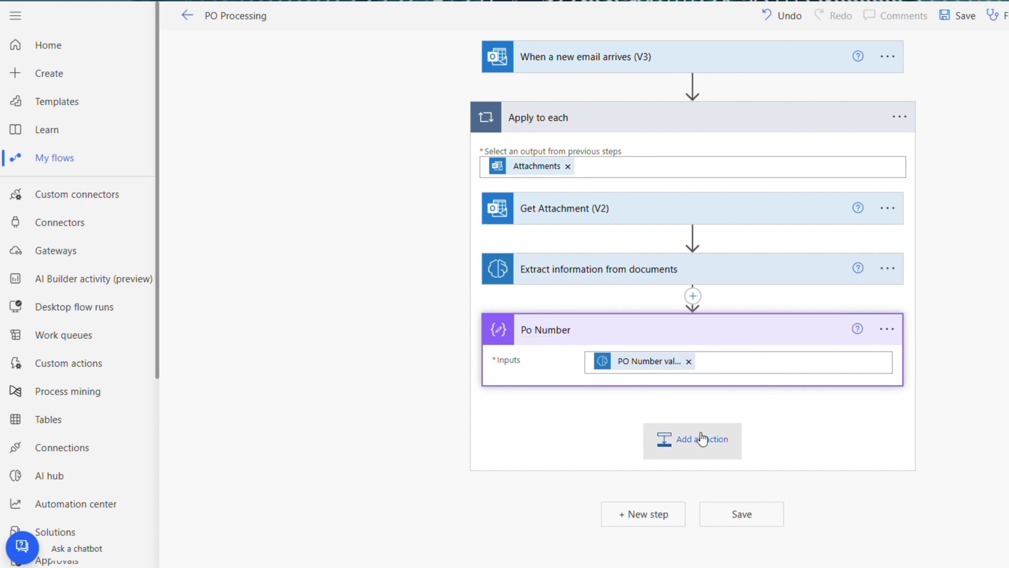
left_click(733, 437)
scroll(1001, 310, "down", 5)
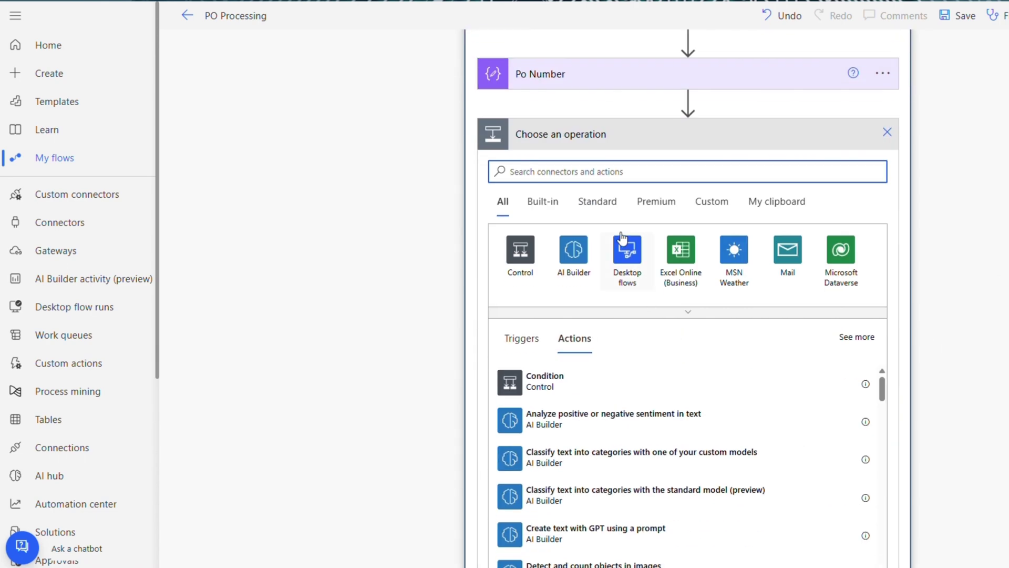
Step: Add another Compose action and rename it 'PO Total Amount'
type("d")
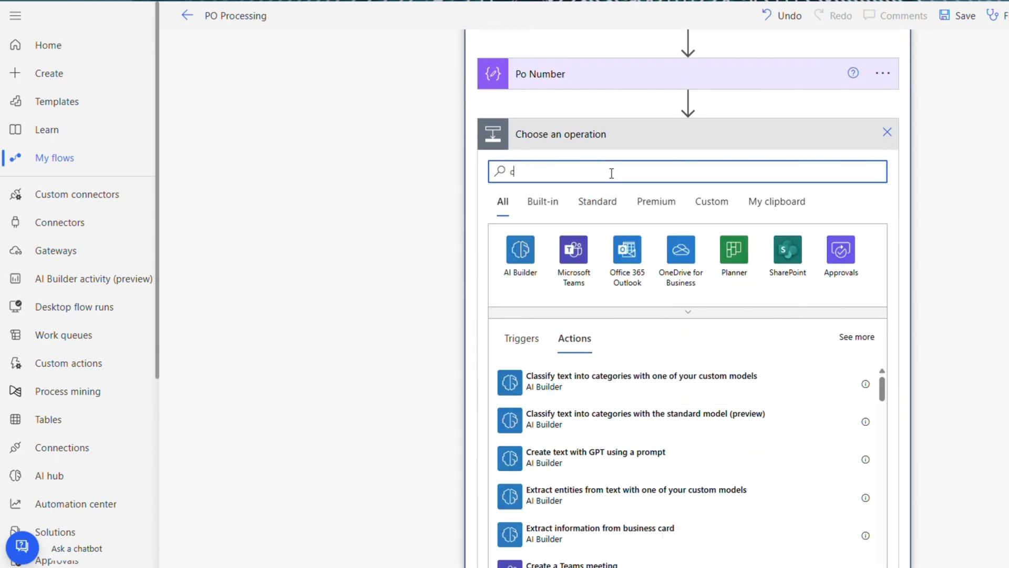
type("ose")
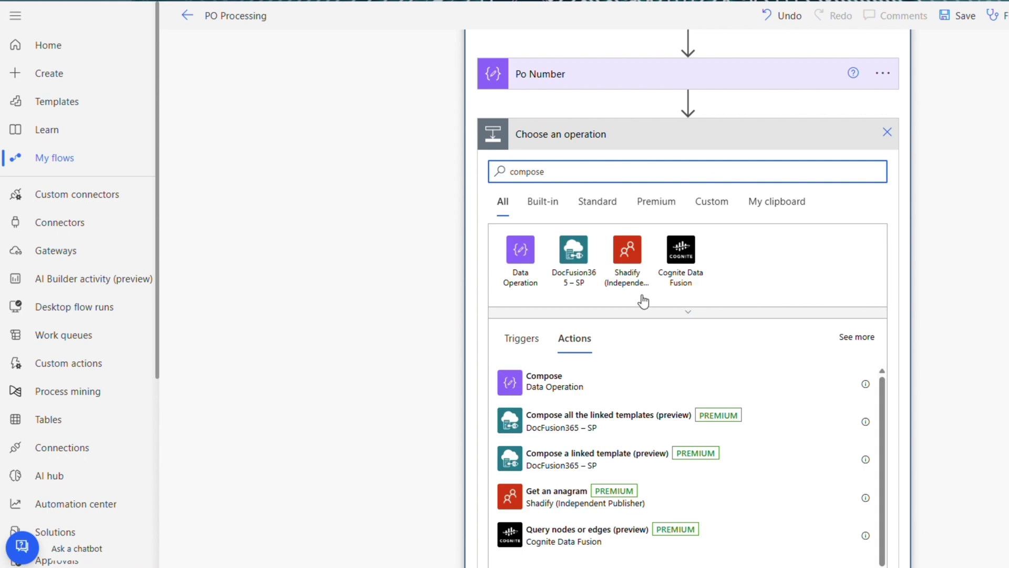
left_click(565, 390)
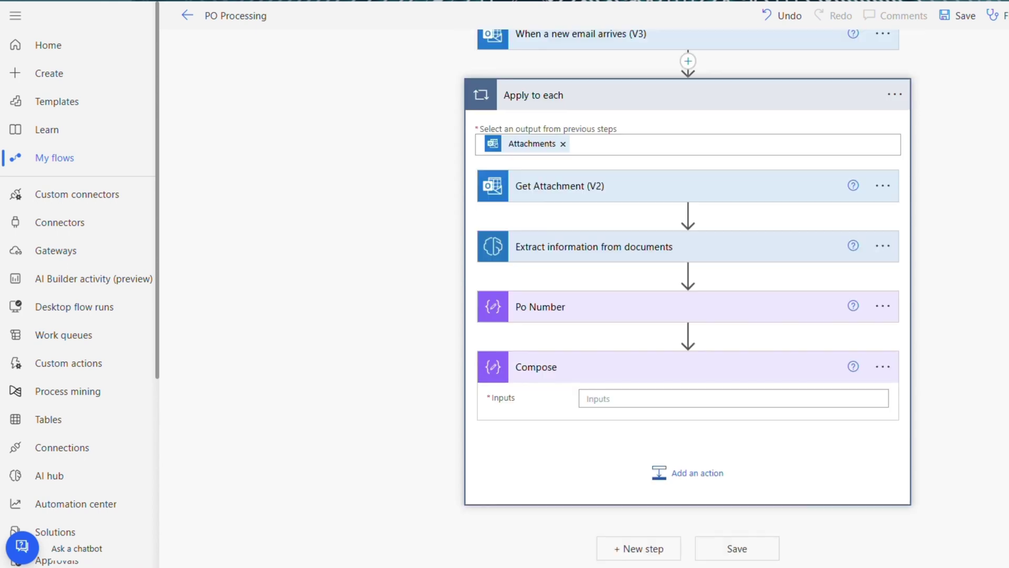
left_click(883, 366)
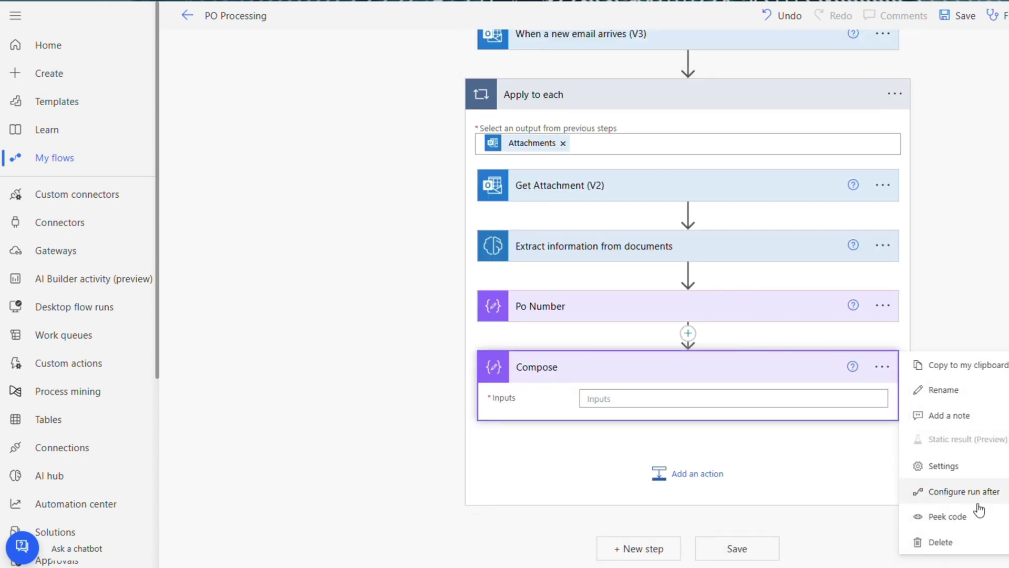
left_click(945, 390)
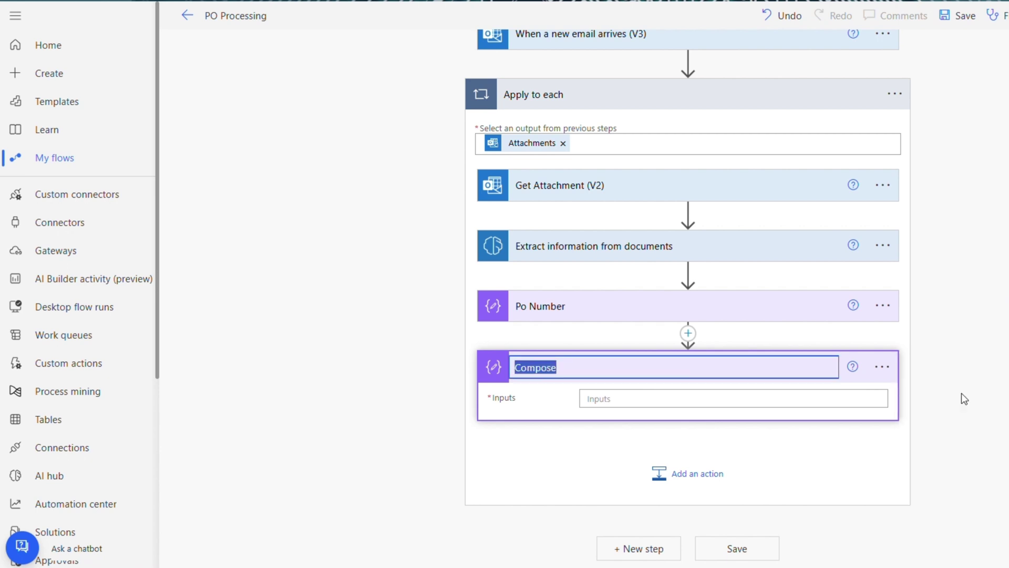
type("PO Total Amount")
key("Return")
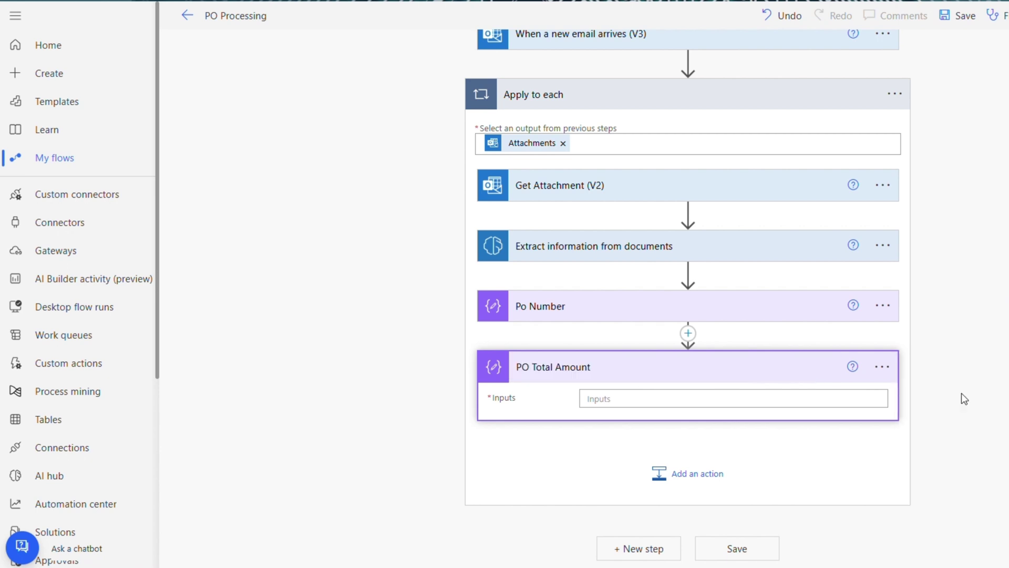
Step: Fill the step's inputs with the extracted PO Total Amount value and save the flow
left_click(755, 399)
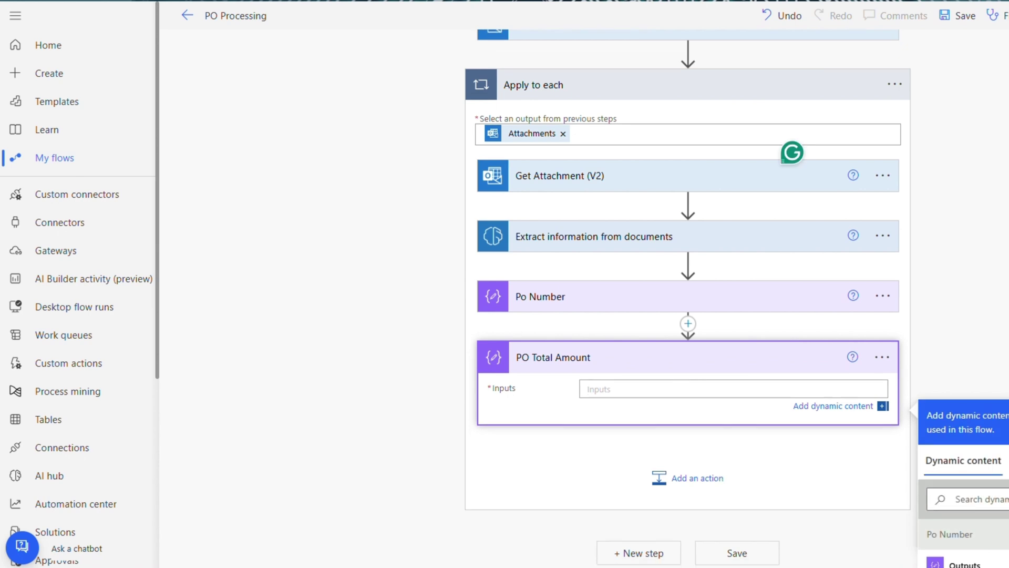
left_click(999, 279)
type("po to")
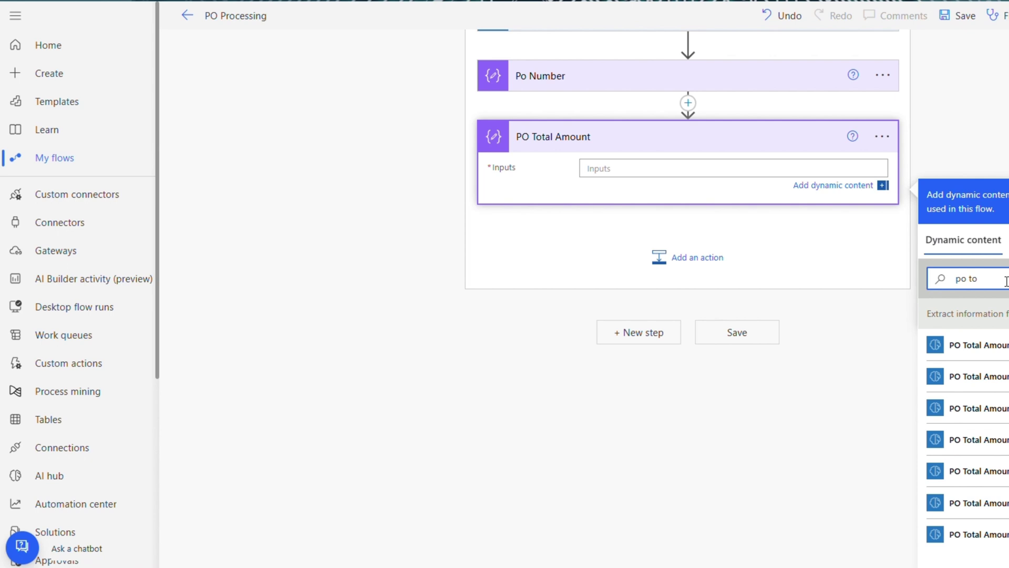
left_click(1000, 345)
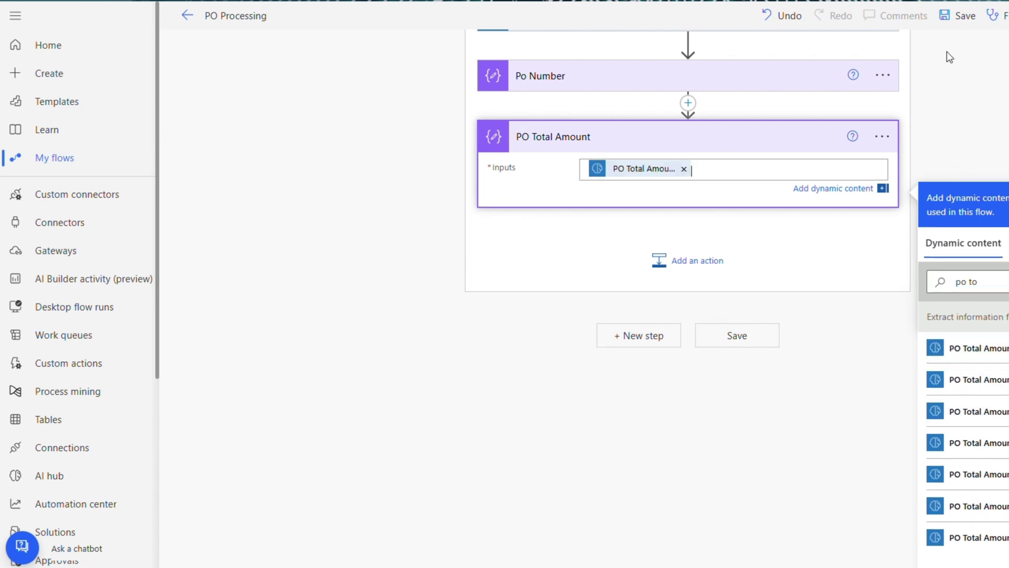
left_click(958, 21)
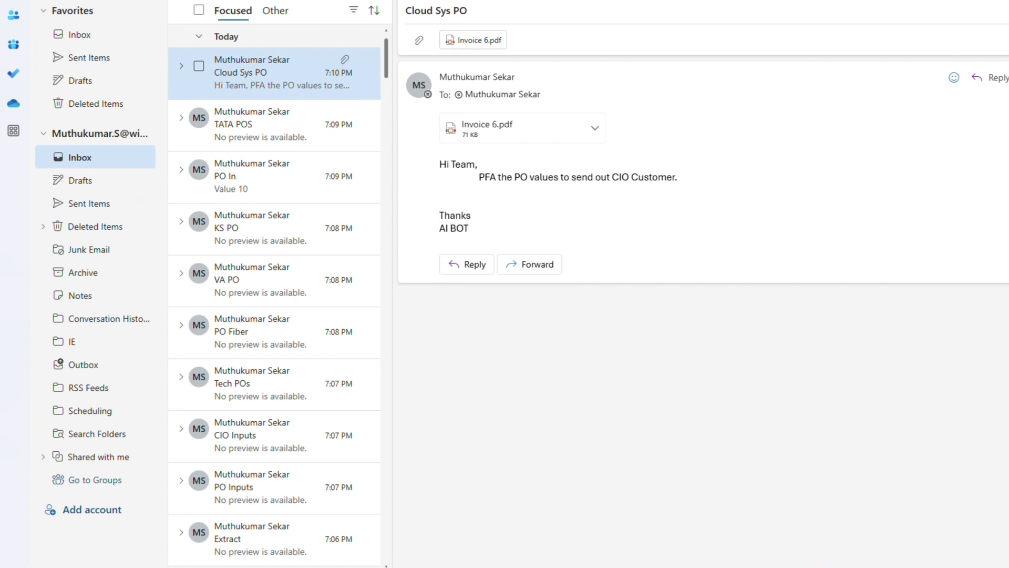
Step: Start a new email with a recipient and the subject 'PO Processing'
key("ctrl+n")
type("m")
key("Return")
left_click(532, 107)
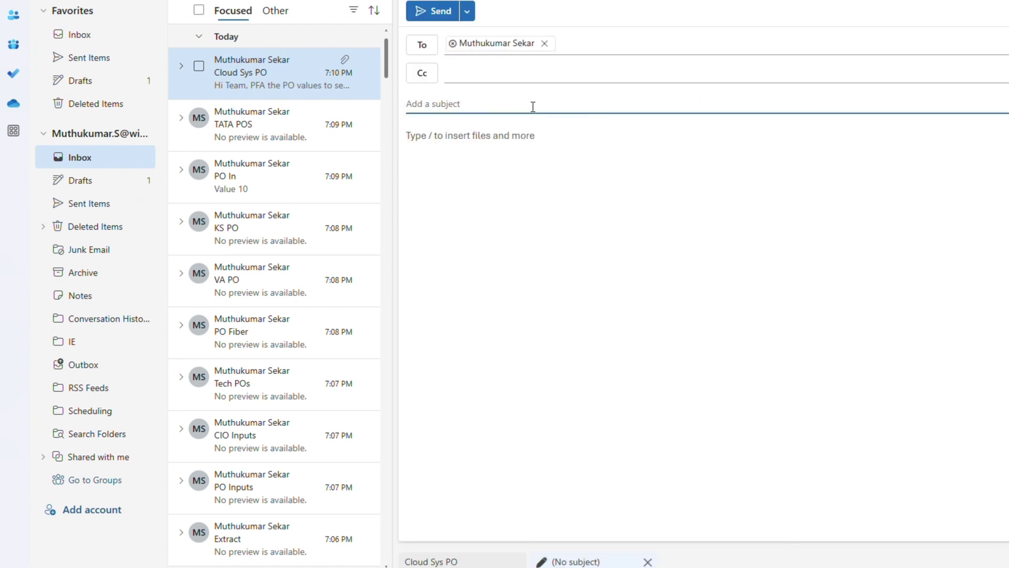
type("P")
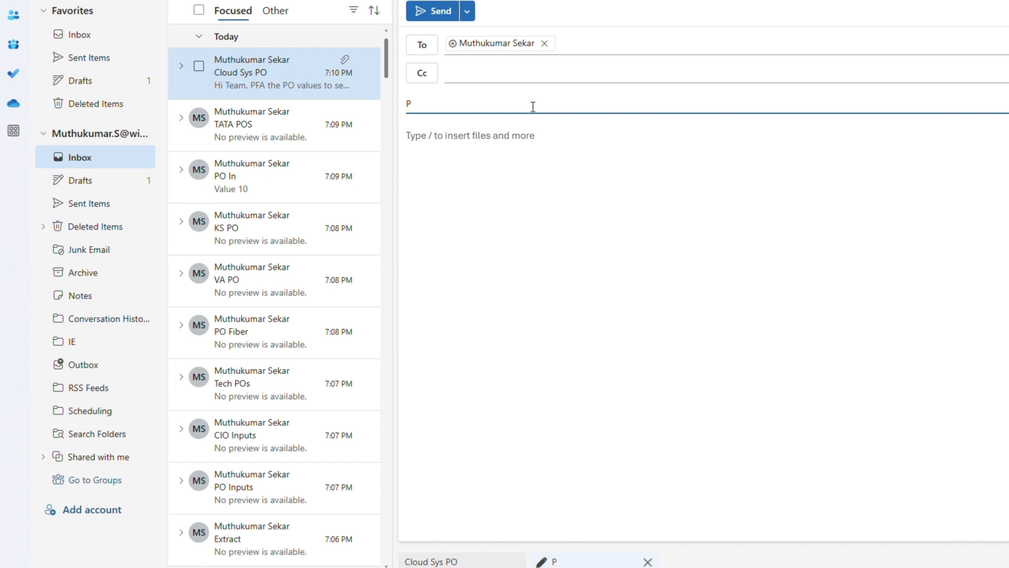
type("O Processing")
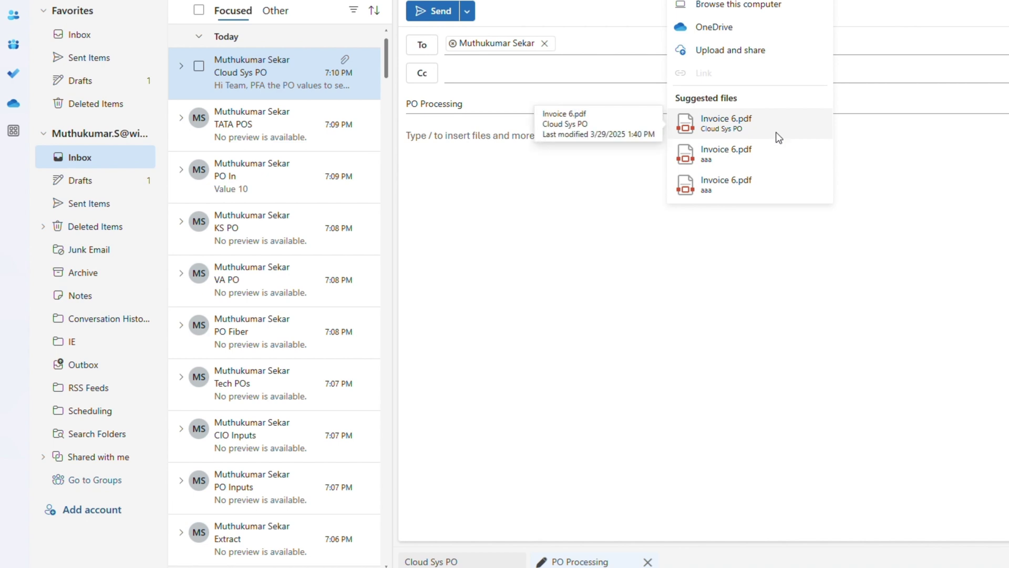
Step: Attach Invoice 1.pdf, write 'Test' in the body, and send the email
left_click(704, 7)
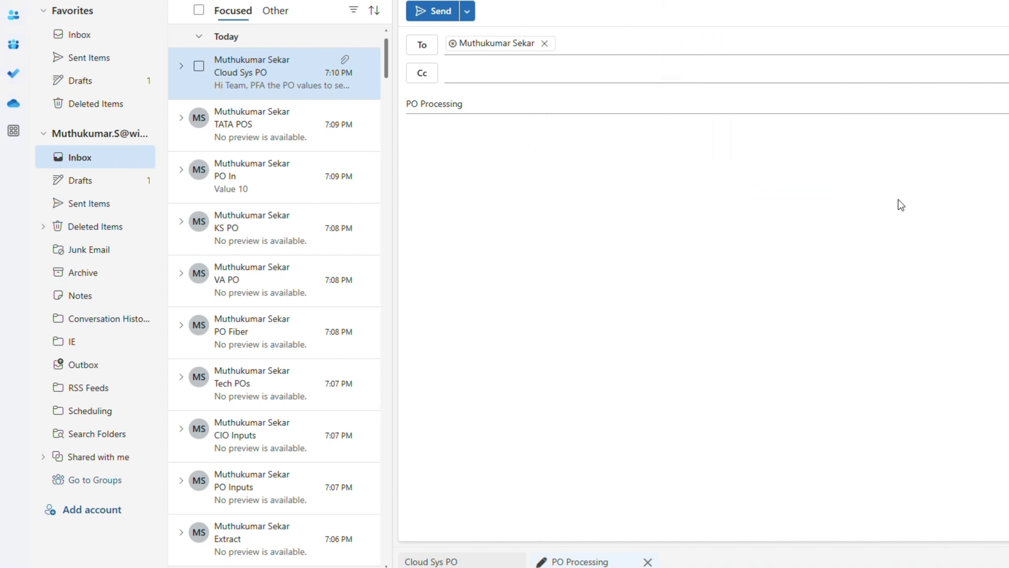
left_click(153, 15)
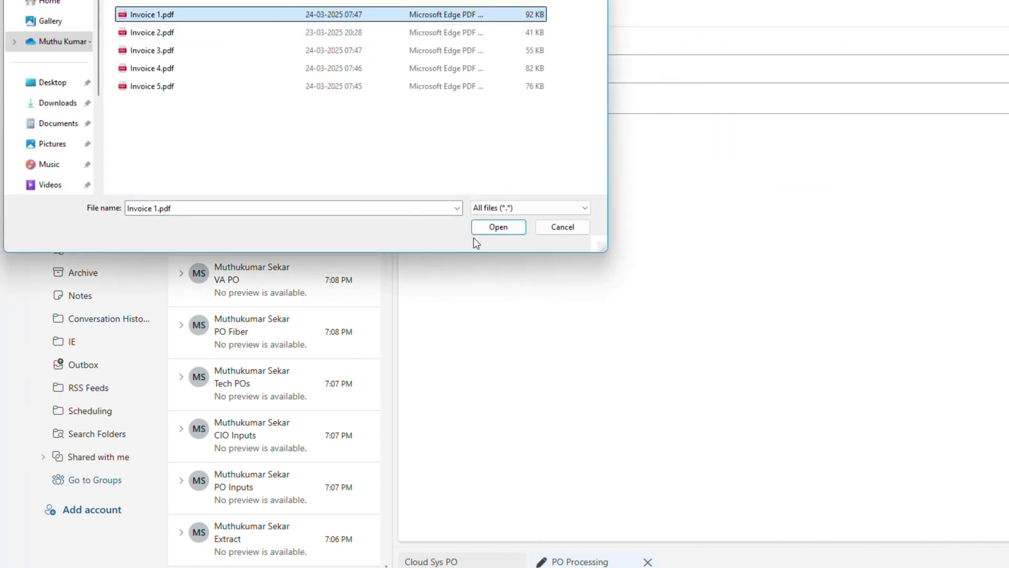
left_click(514, 227)
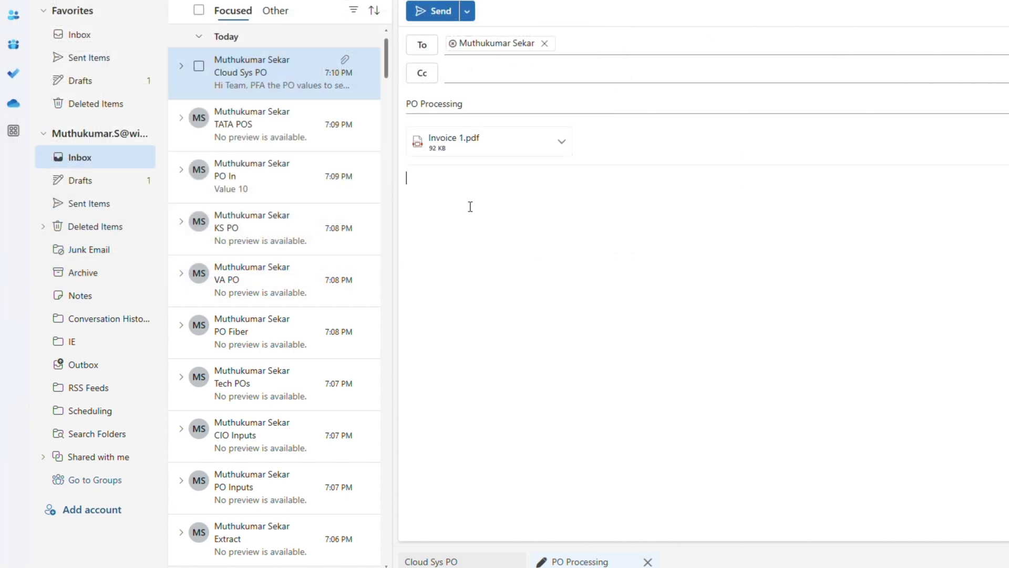
type("Test")
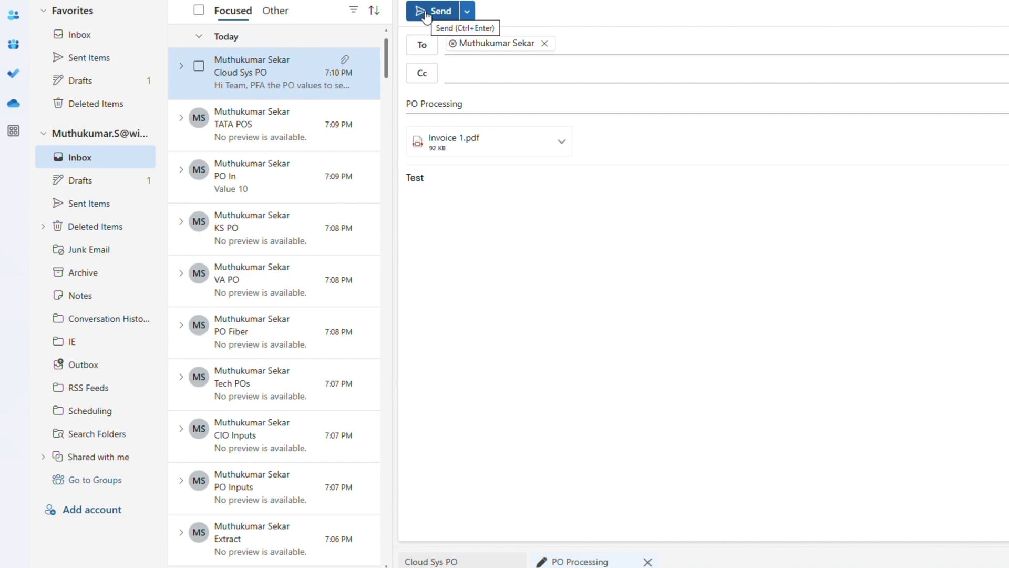
left_click(425, 13)
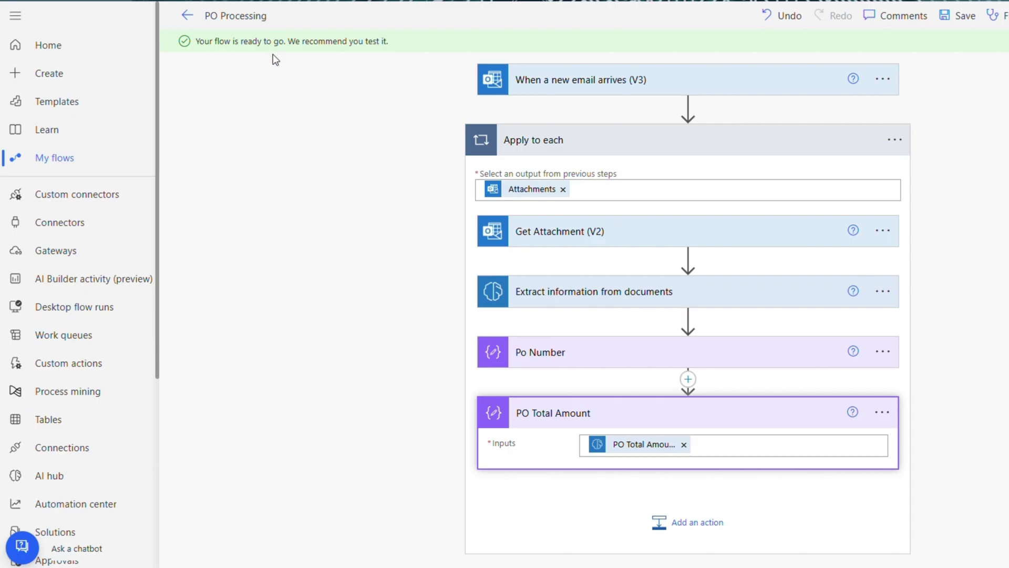
Step: Refresh the PO Processing run history and open the succeeded run
left_click(187, 17)
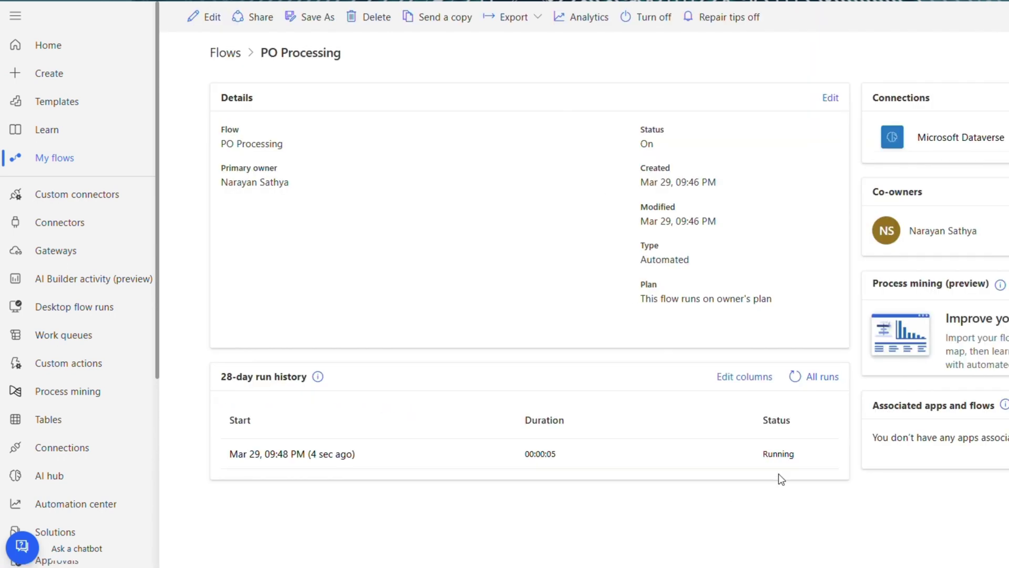
left_click(794, 376)
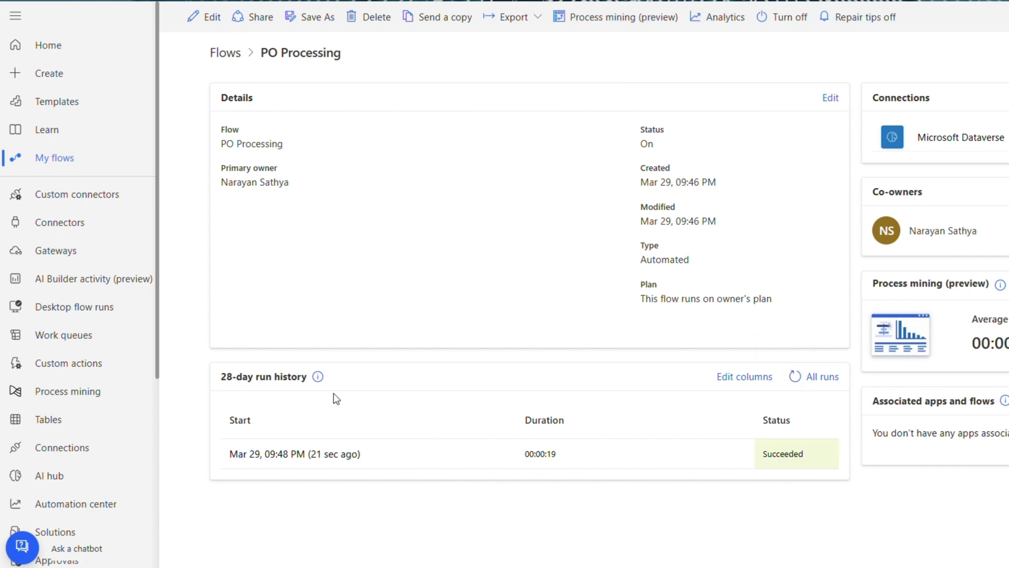
left_click(296, 455)
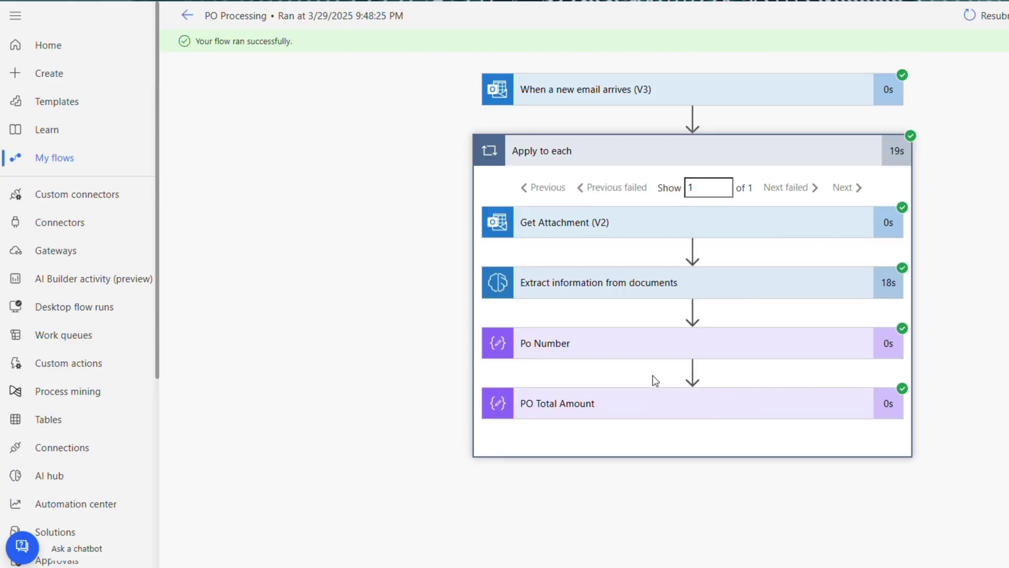
Step: Expand the Po Number and PO Total Amount steps, showing 10654 and $77.25
left_click(579, 352)
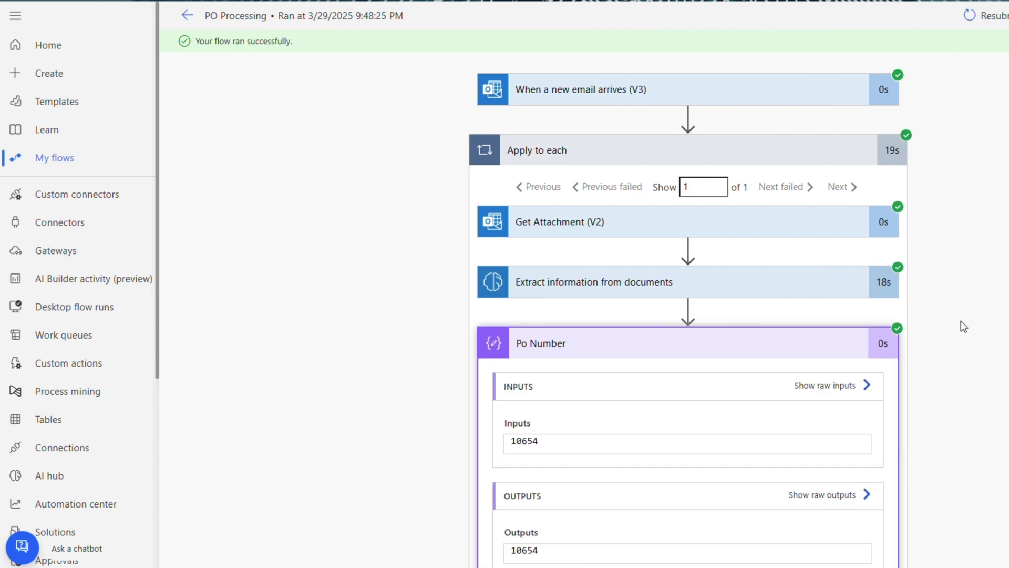
scroll(965, 329, "down", 3)
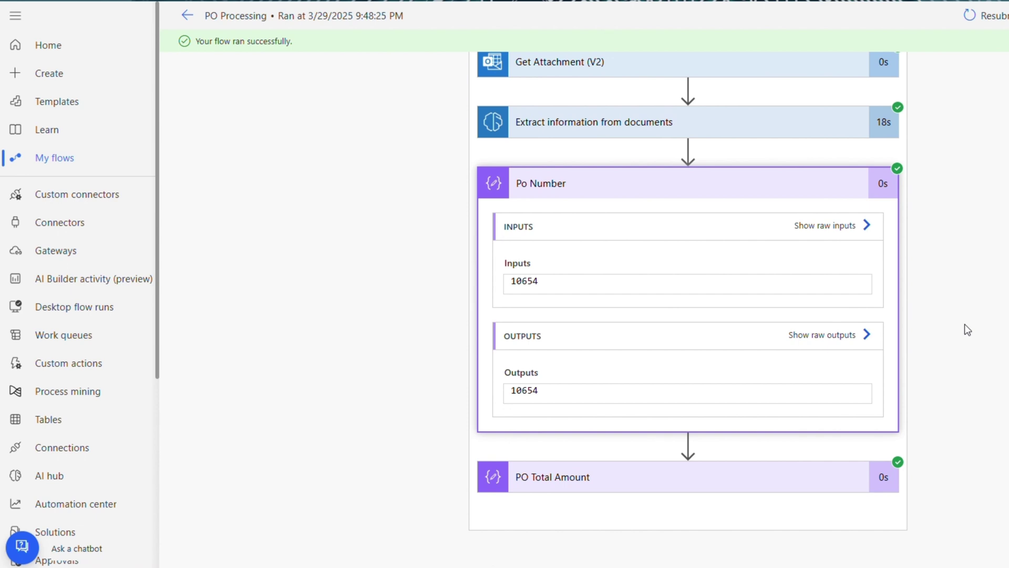
left_click(622, 477)
scroll(622, 477, "down", 4)
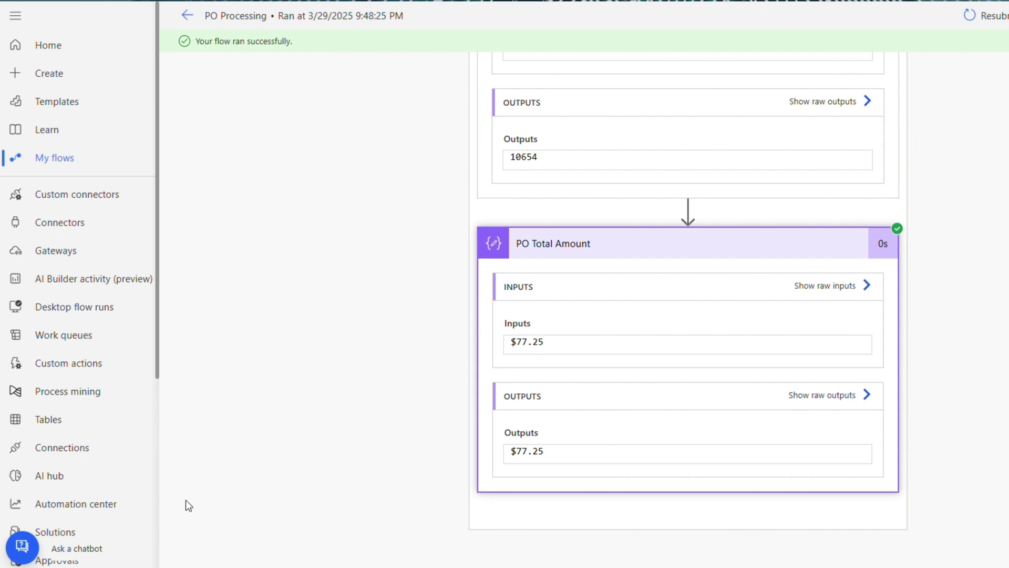
Step: Preview Invoice 1.pdf in the PO Processing email and confirm invoice number 10654
left_click(68, 518)
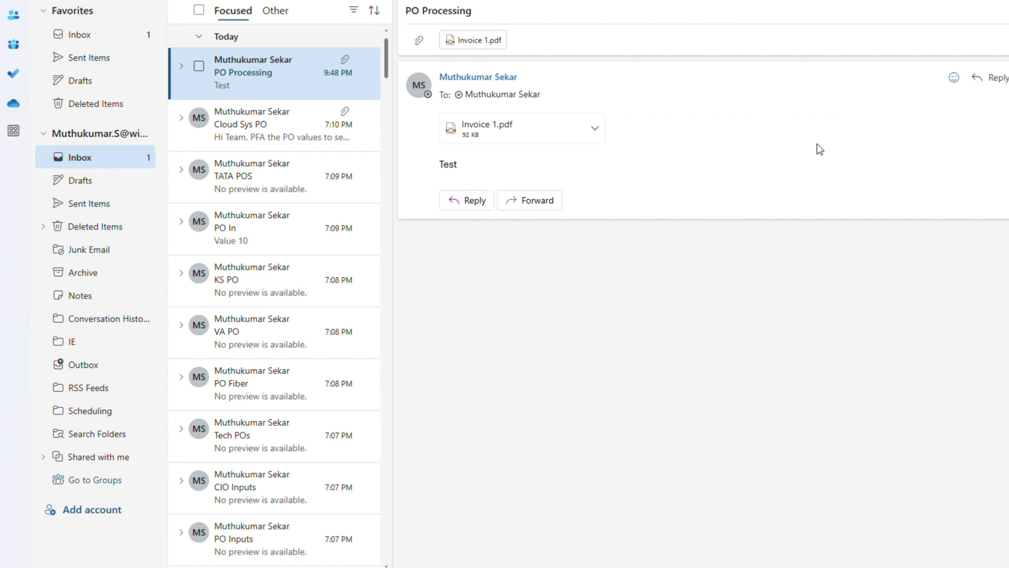
left_click(505, 130)
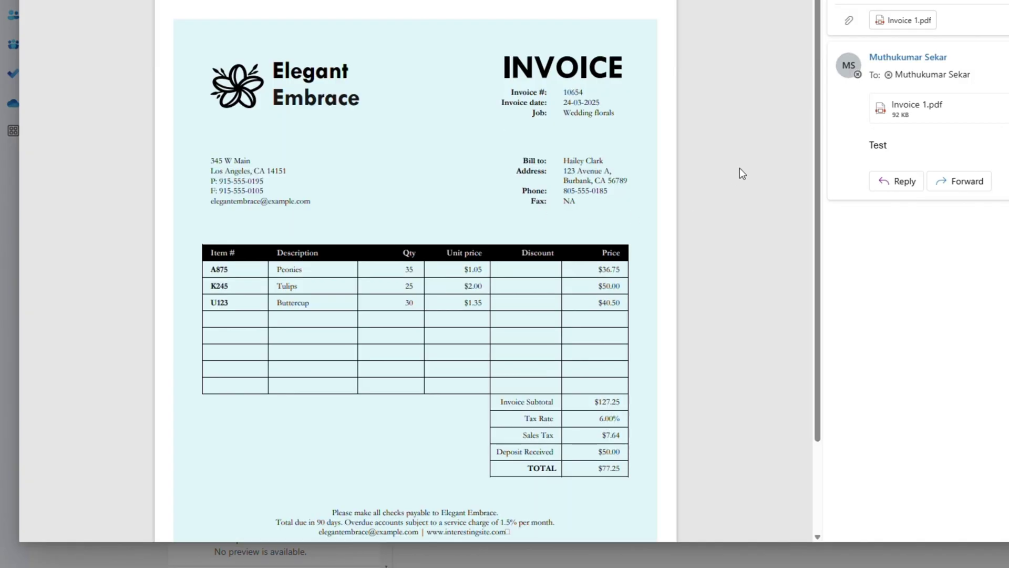
double_click(570, 93)
key("Escape")
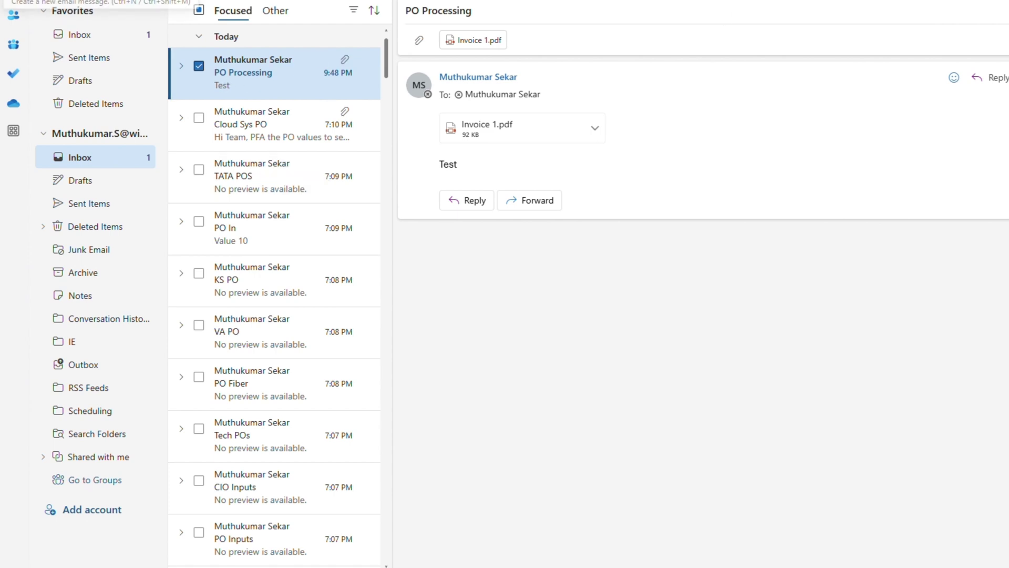
Step: Start a new PO Processing email with Invoice 3.pdf attached
key("ctrl+n")
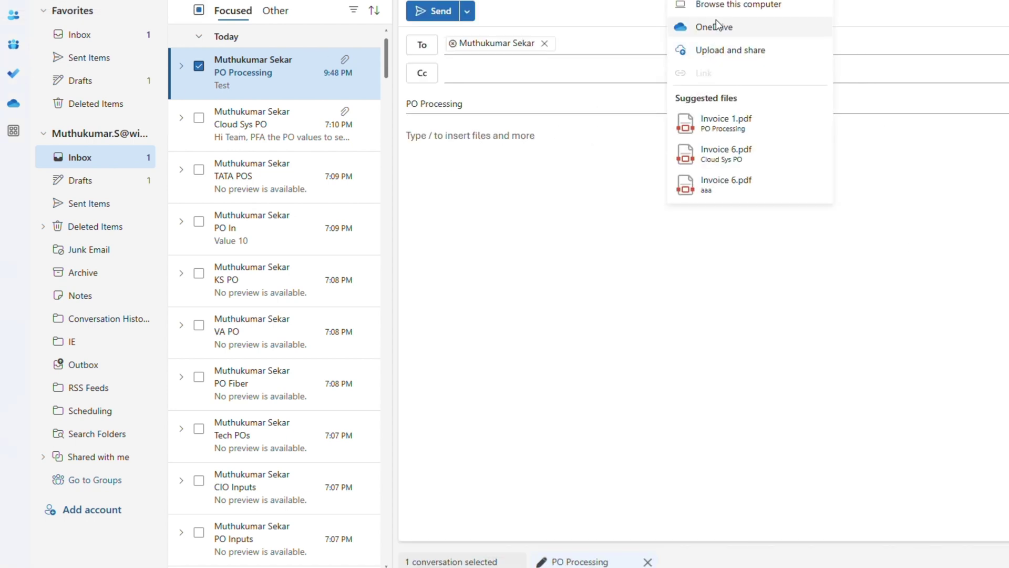
left_click(745, 6)
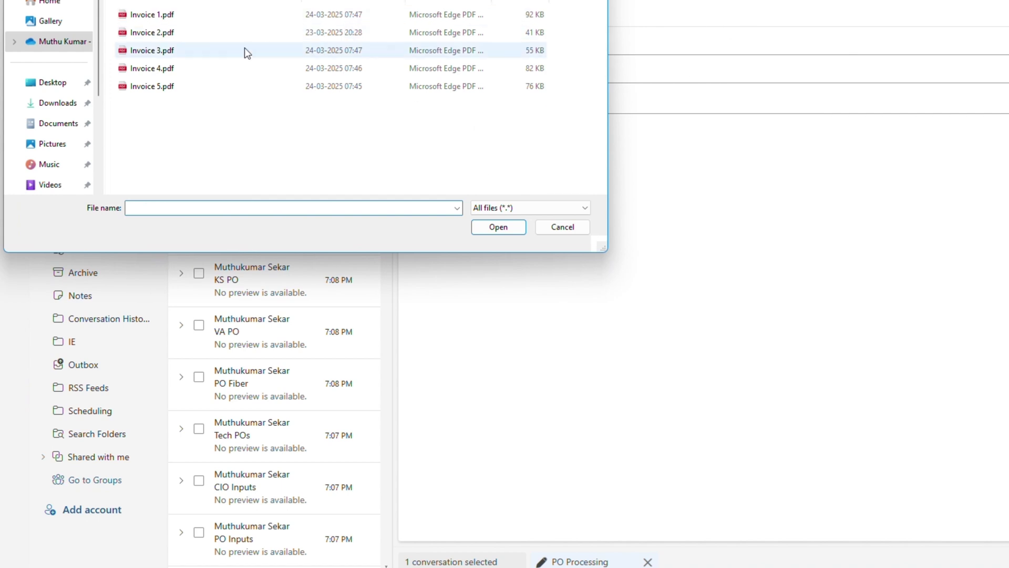
left_click(226, 50)
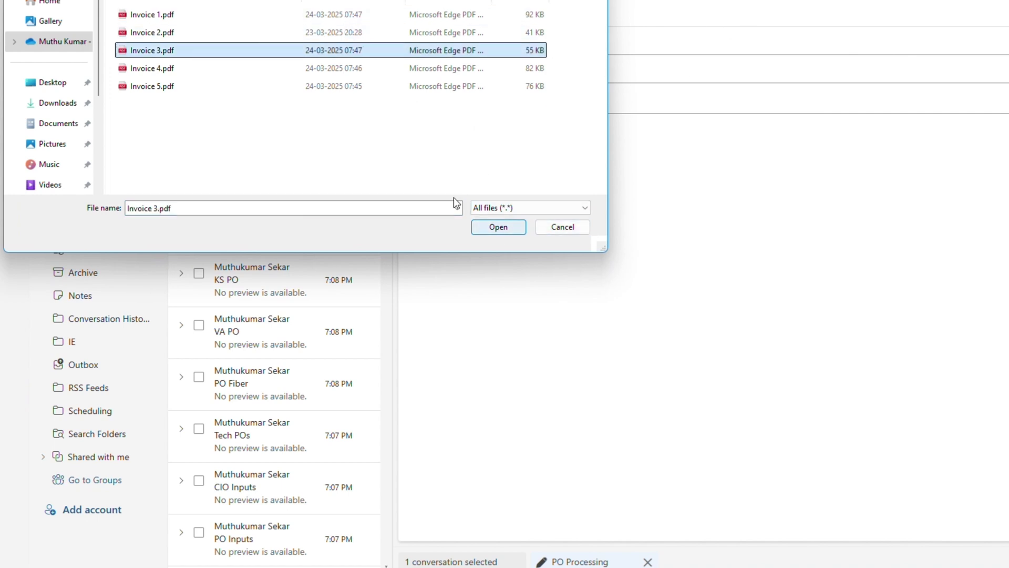
left_click(497, 230)
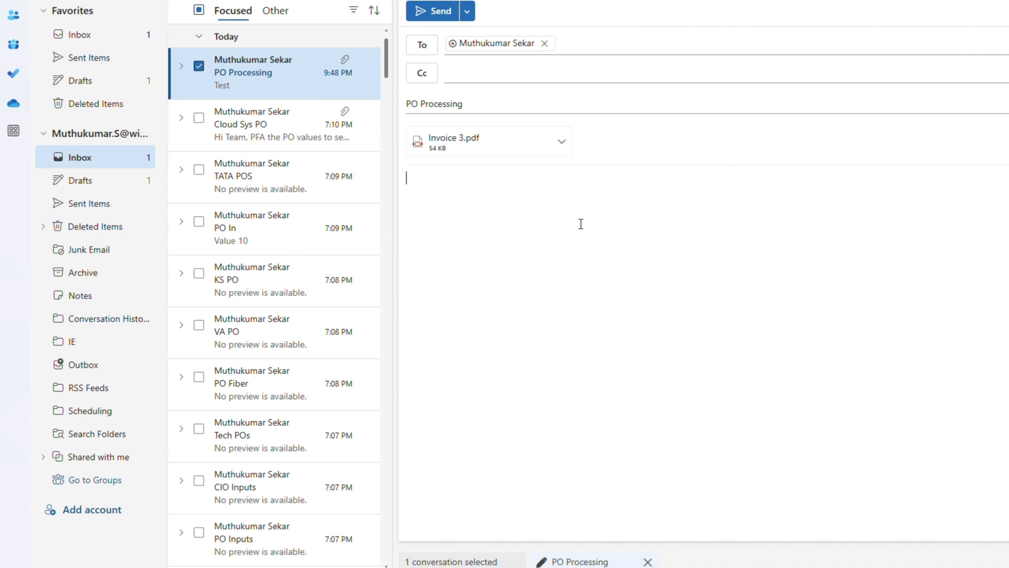
Step: Write 'Test' in the body, send it, then open the PO Processing flow's details
type("TEst")
key("BackSpace")
key("BackSpace")
key("BackSpace")
type("est")
left_click(447, 21)
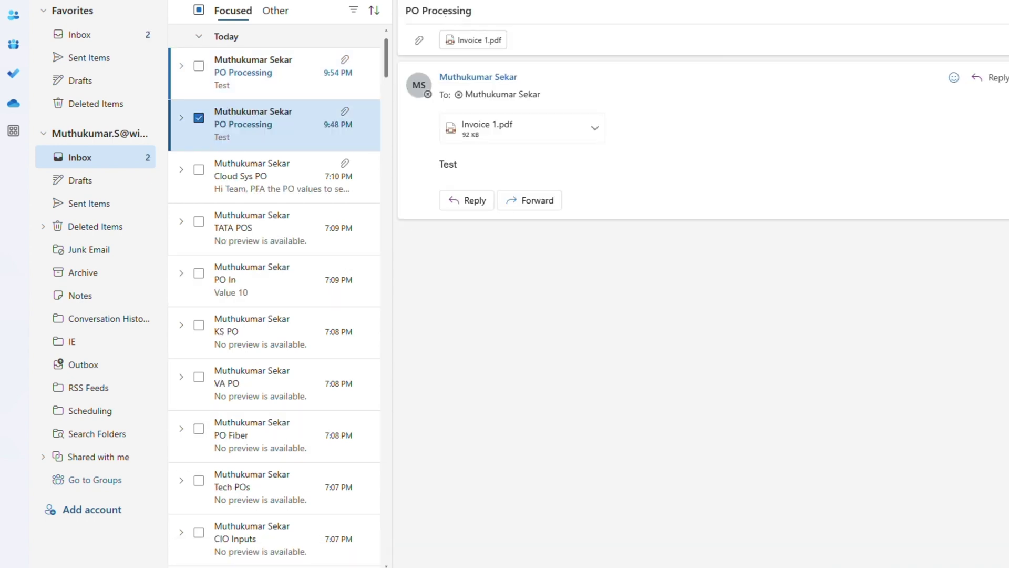
left_click(95, 556)
left_click(311, 181)
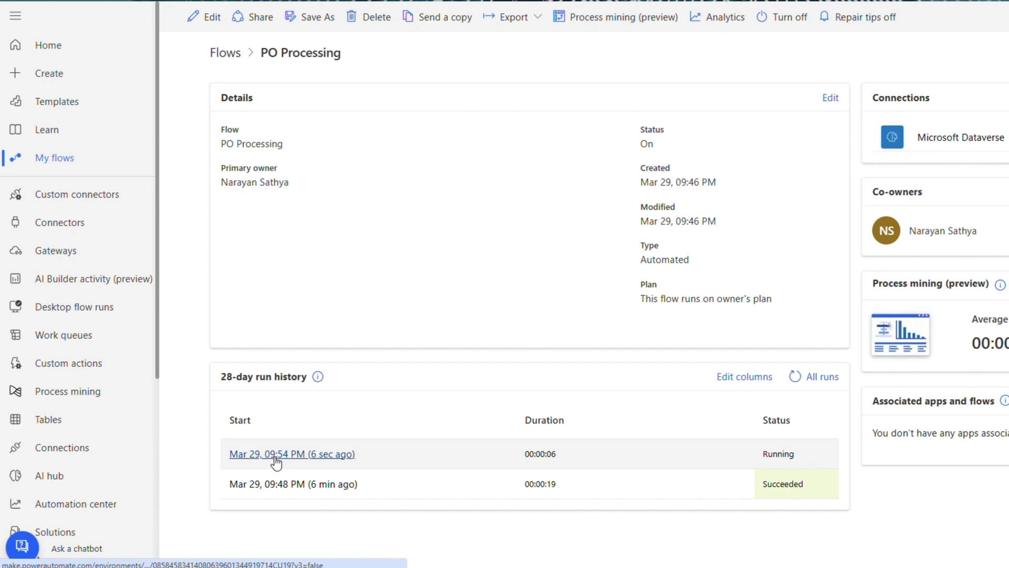
Step: Refresh and open the newest run, showing Po Number 100 and PO Total Amount $1,255.00
left_click(797, 378)
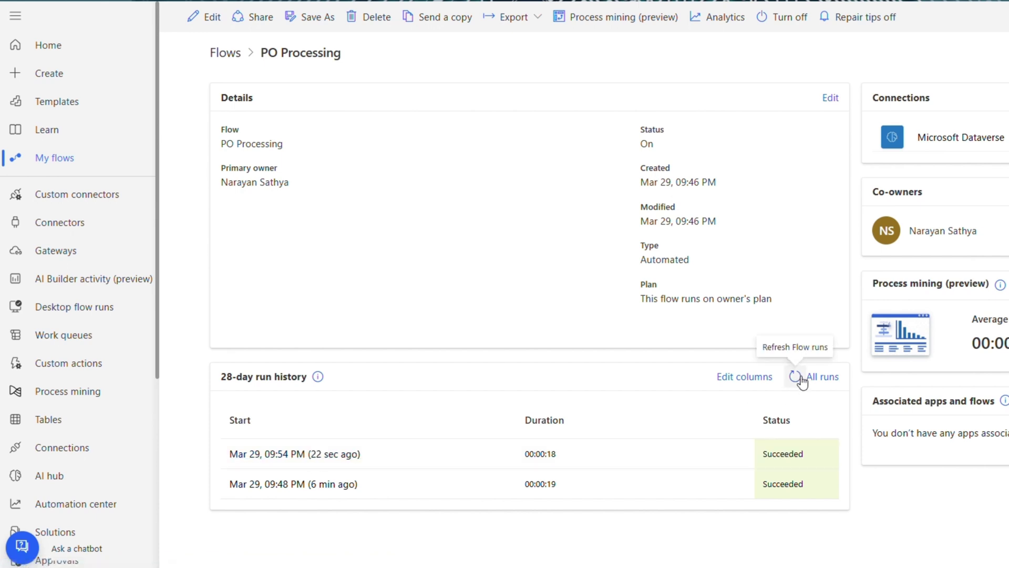
left_click(292, 458)
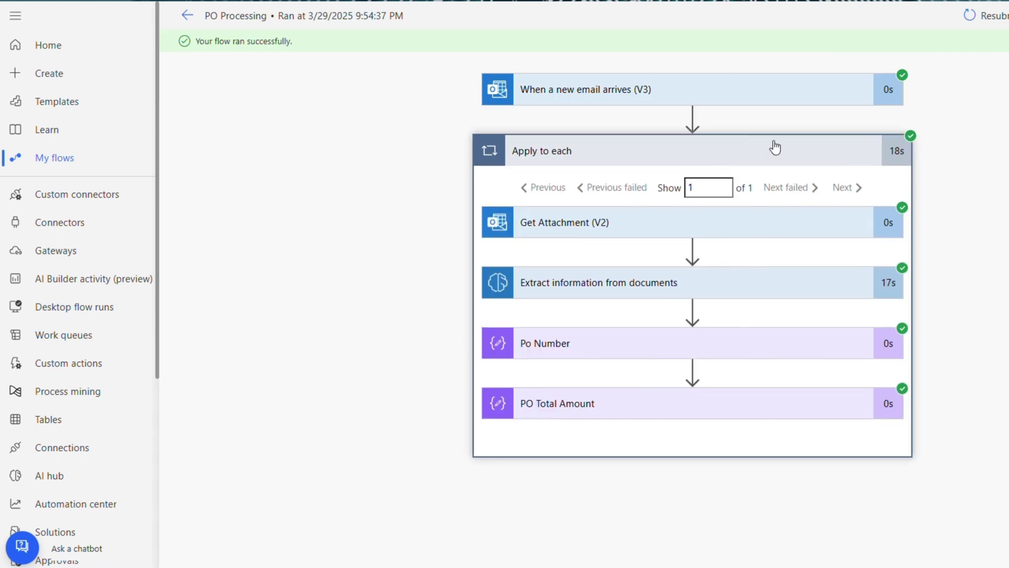
left_click(735, 353)
scroll(971, 349, "down", 3)
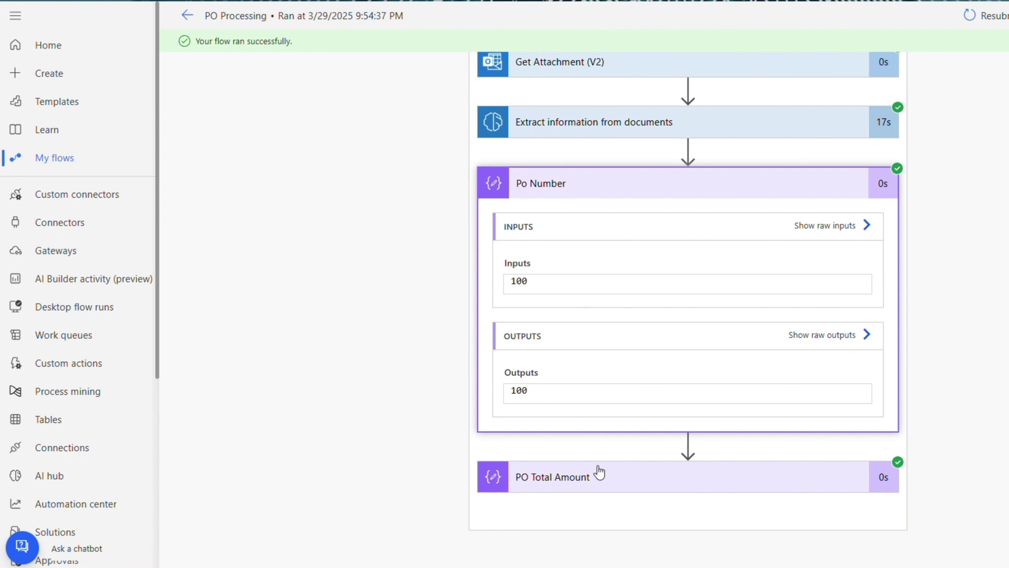
left_click(637, 470)
scroll(1006, 326, "down", 4)
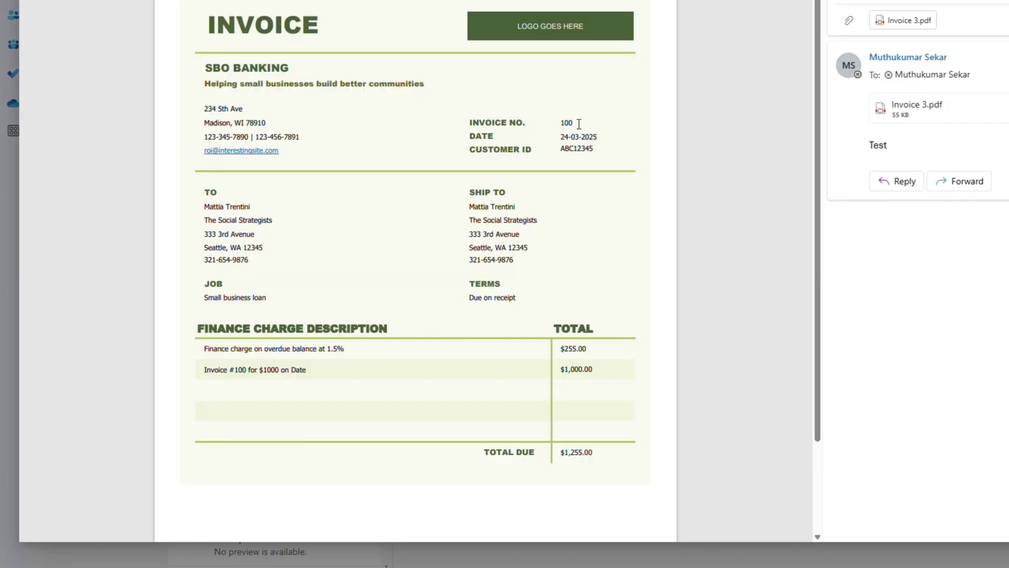
Step: Select invoice number 100 and total due $1,255.00 on the Invoice 3.pdf preview
double_click(567, 123)
left_click_drag(556, 453, 596, 456)
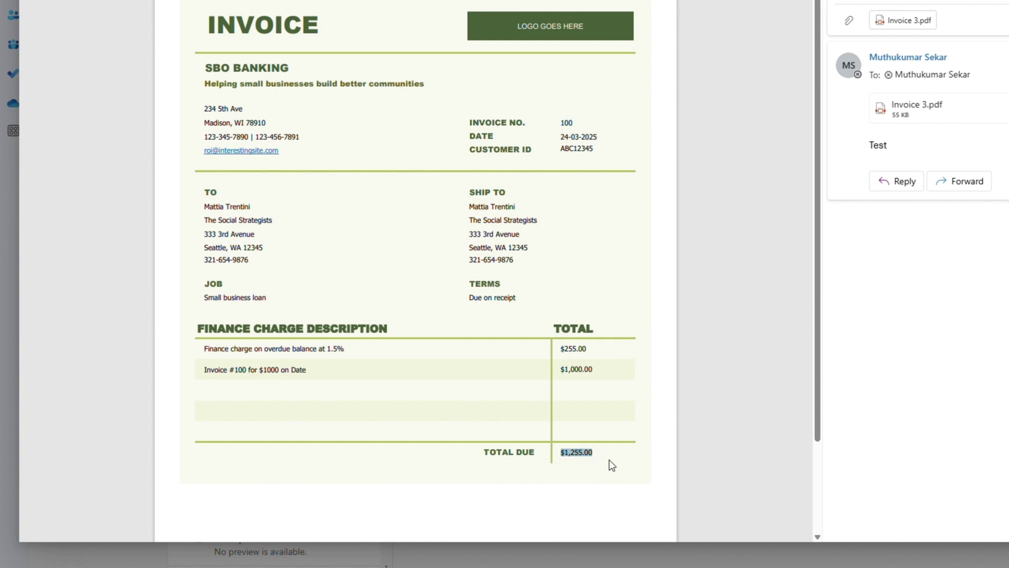